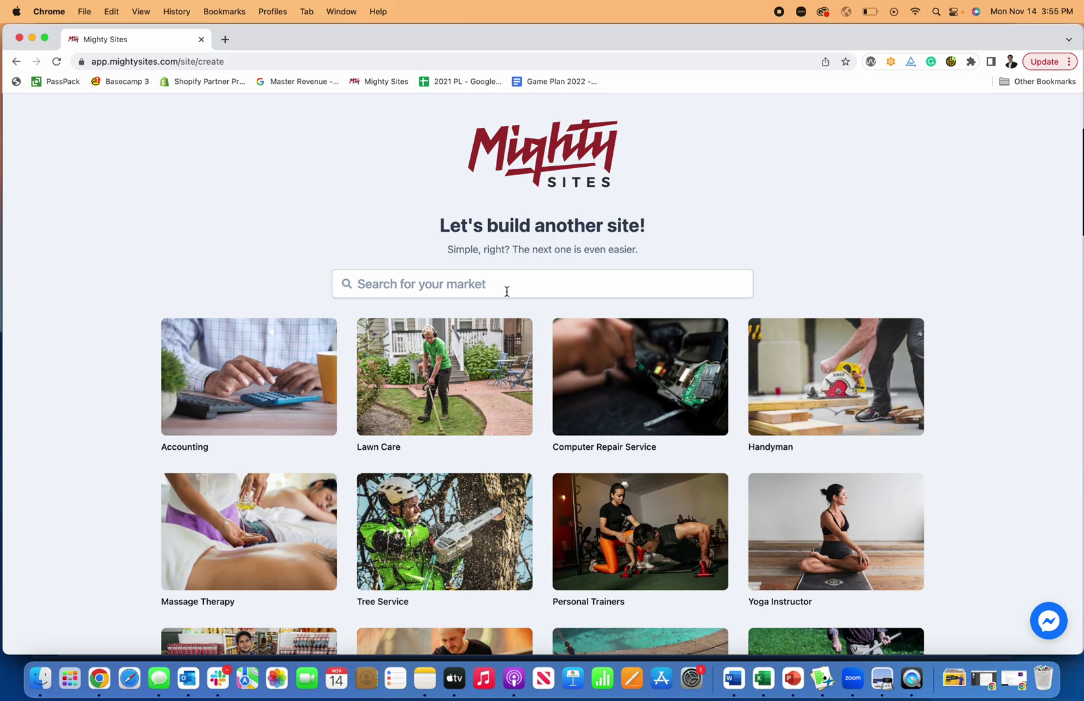
Search the markets for 'pressur' and start a Pressure Washing Service site
click(507, 292)
text(pre)
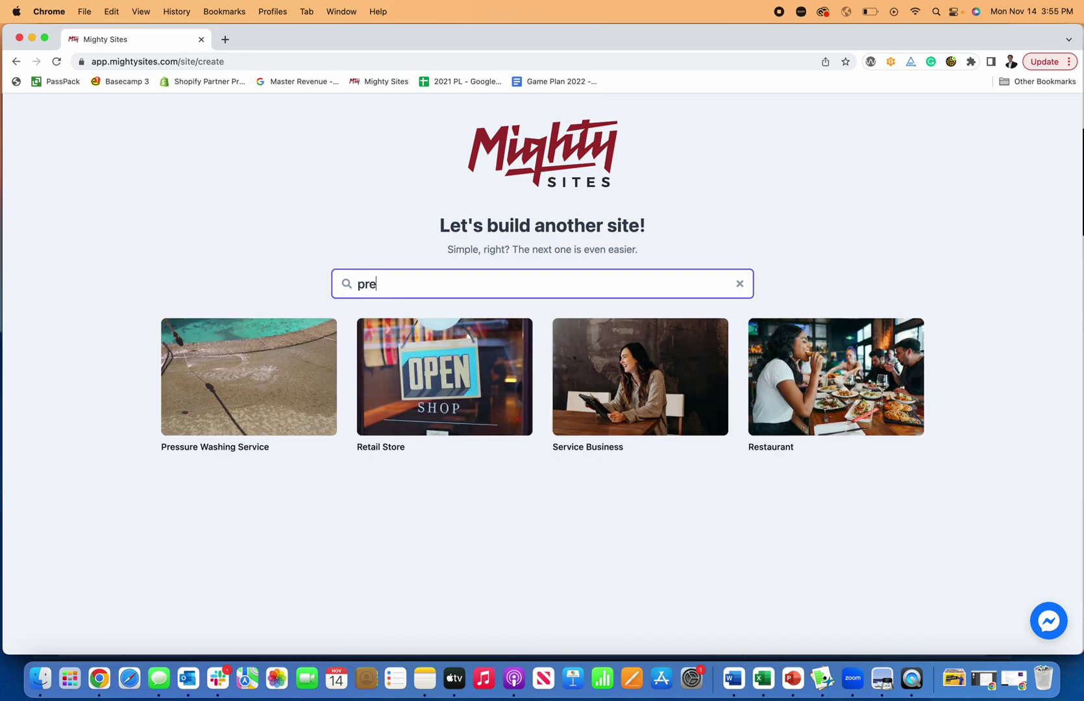
text(ssure)
click(241, 400)
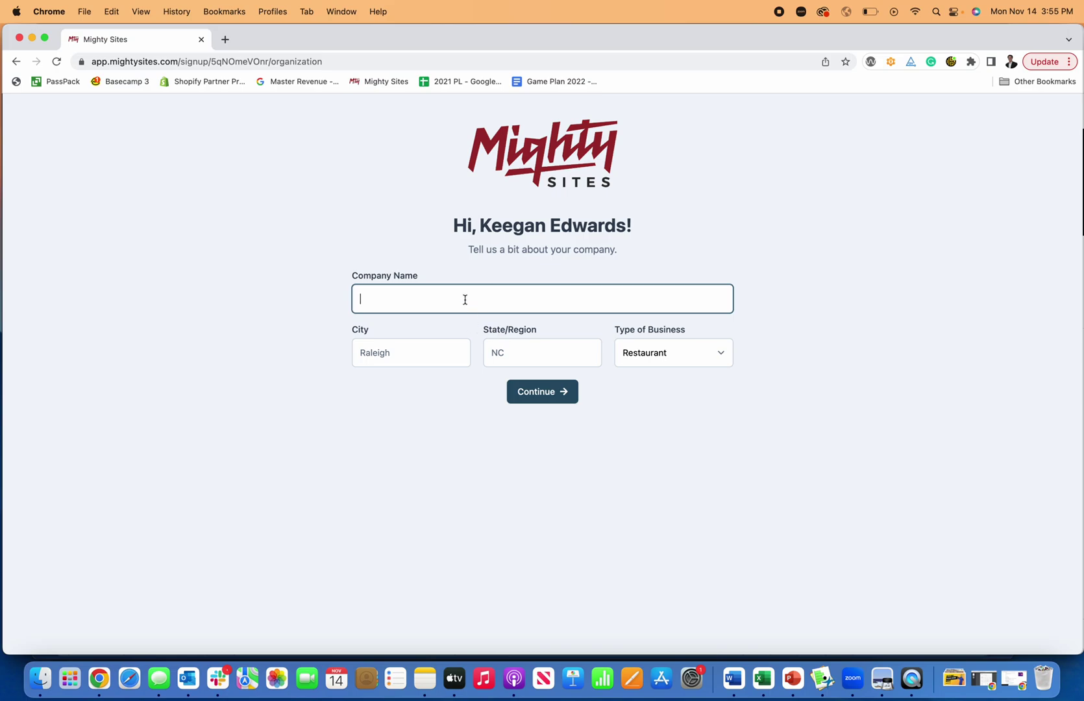
Submit the company name, city Denver, state CO and business type Service
text(Keegan's Pres)
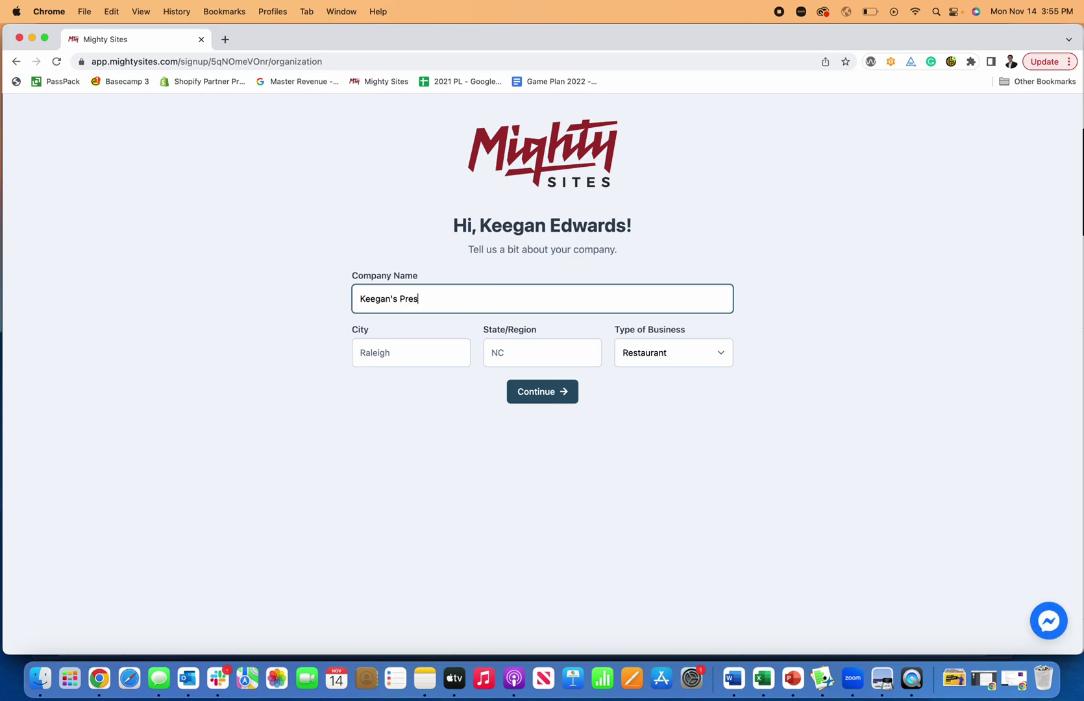
text(Business)
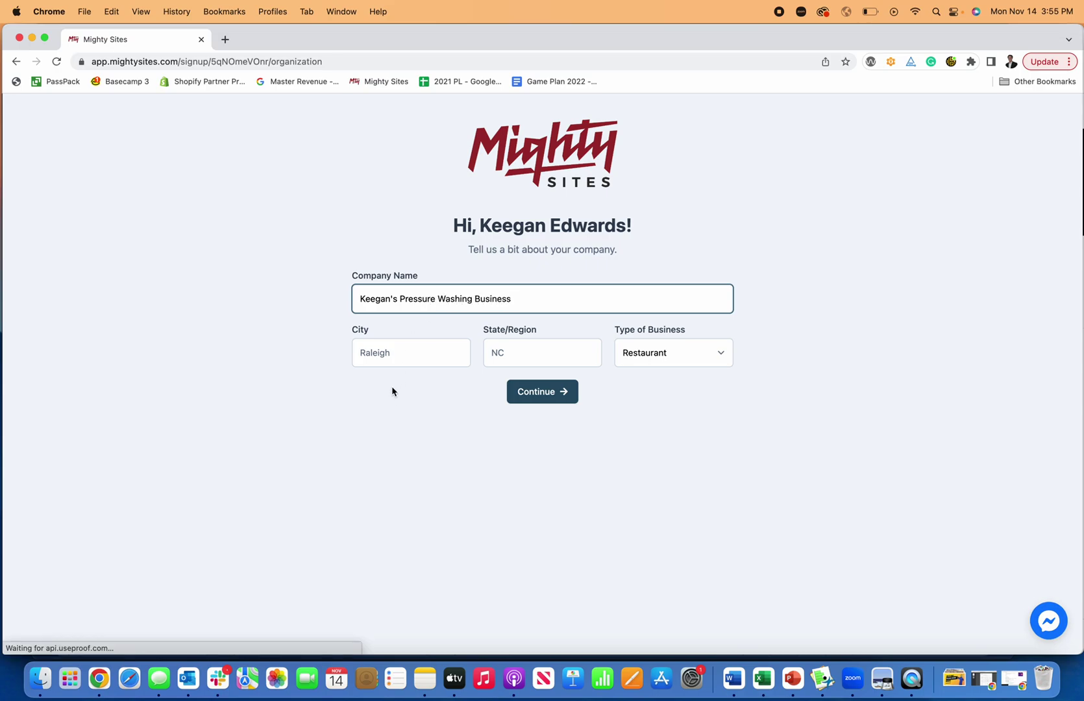
key(Tab)
text(Denv)
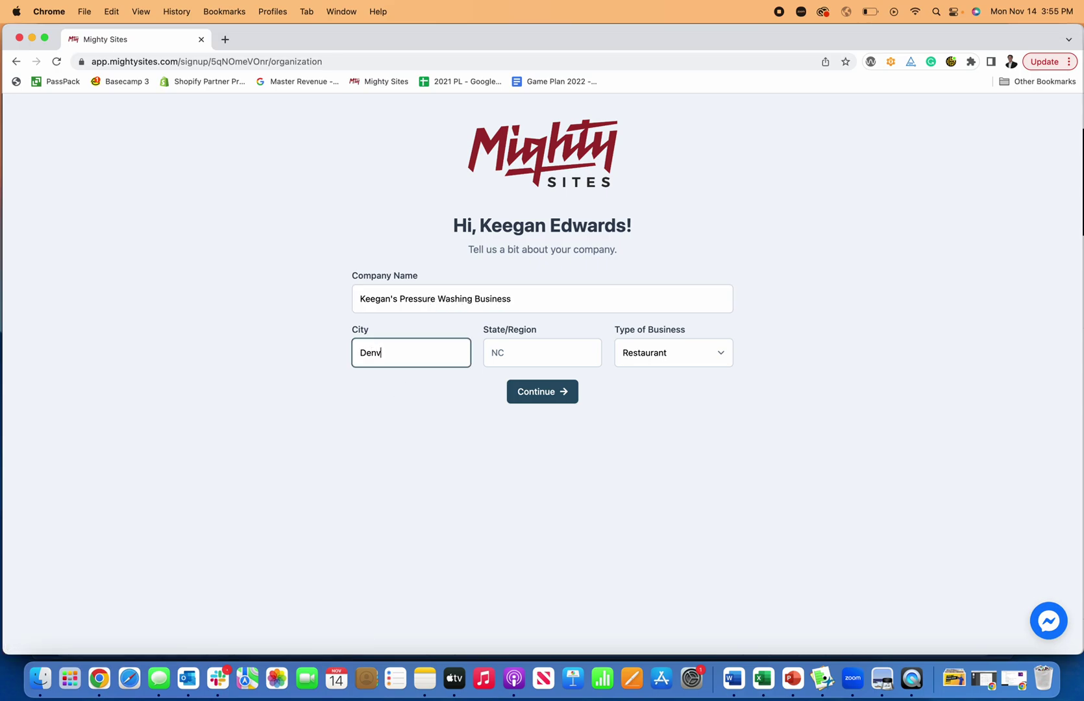
text(er)
key(Tab)
key(Tab)
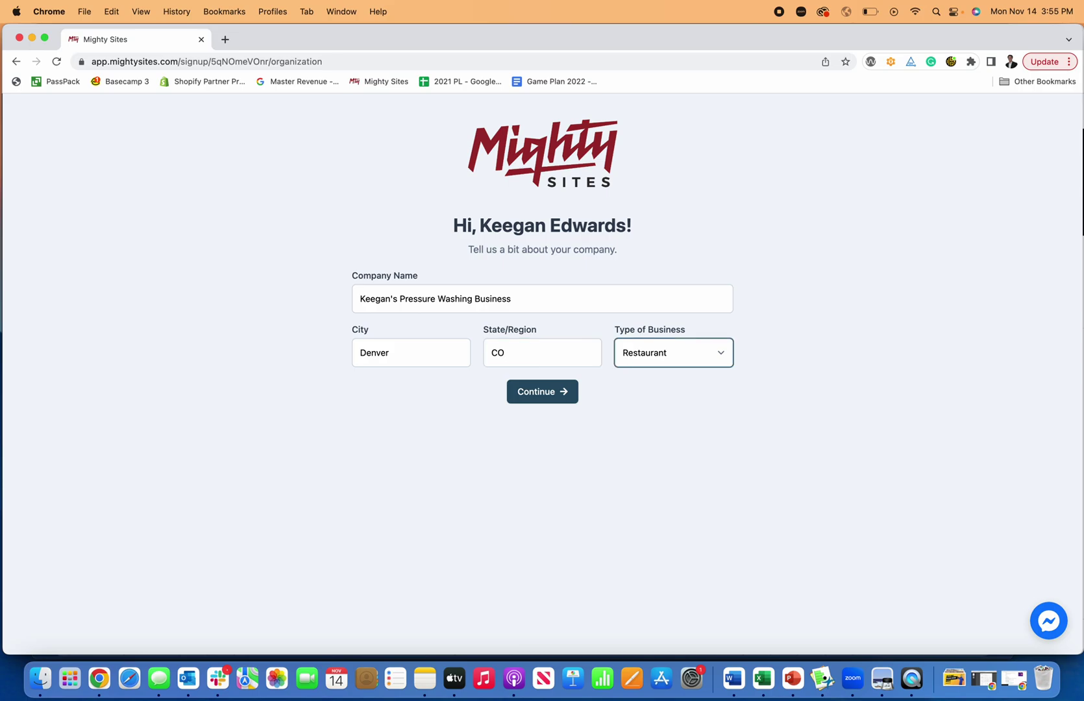
click(668, 354)
click(668, 381)
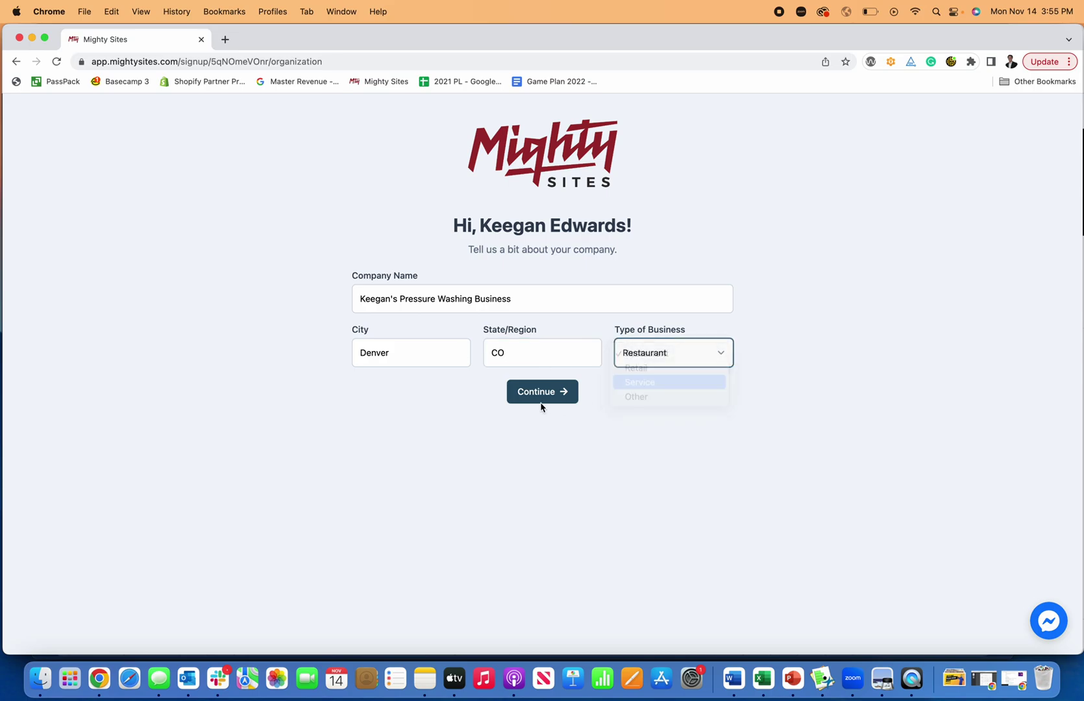
click(549, 395)
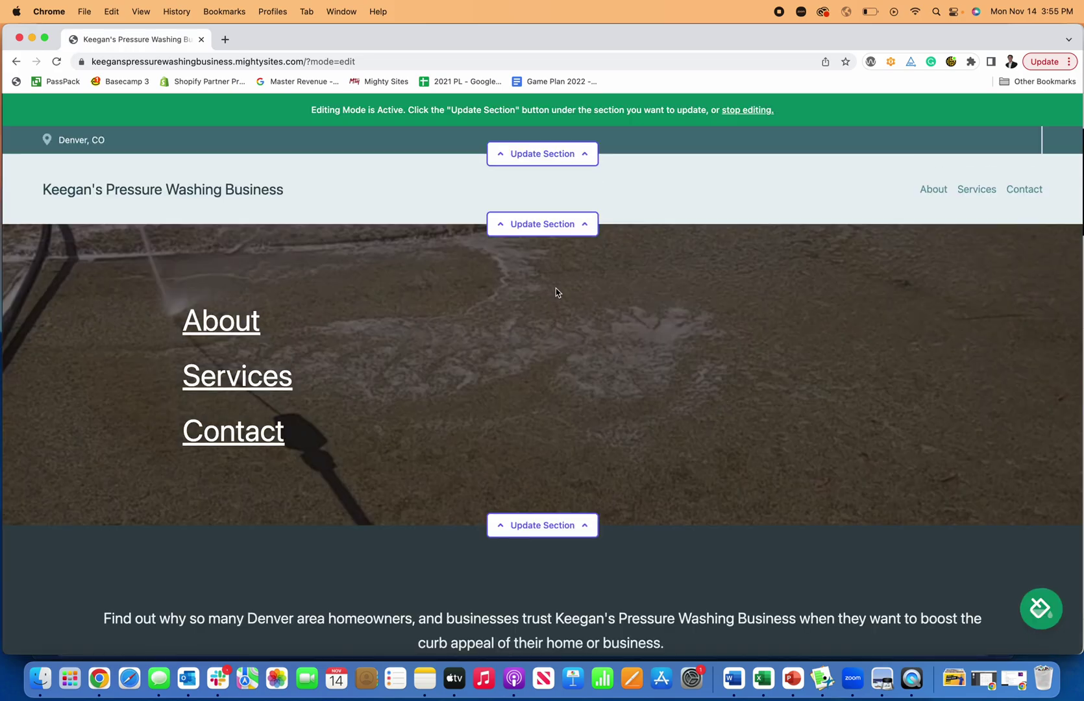
scroll(556, 293, down, 10)
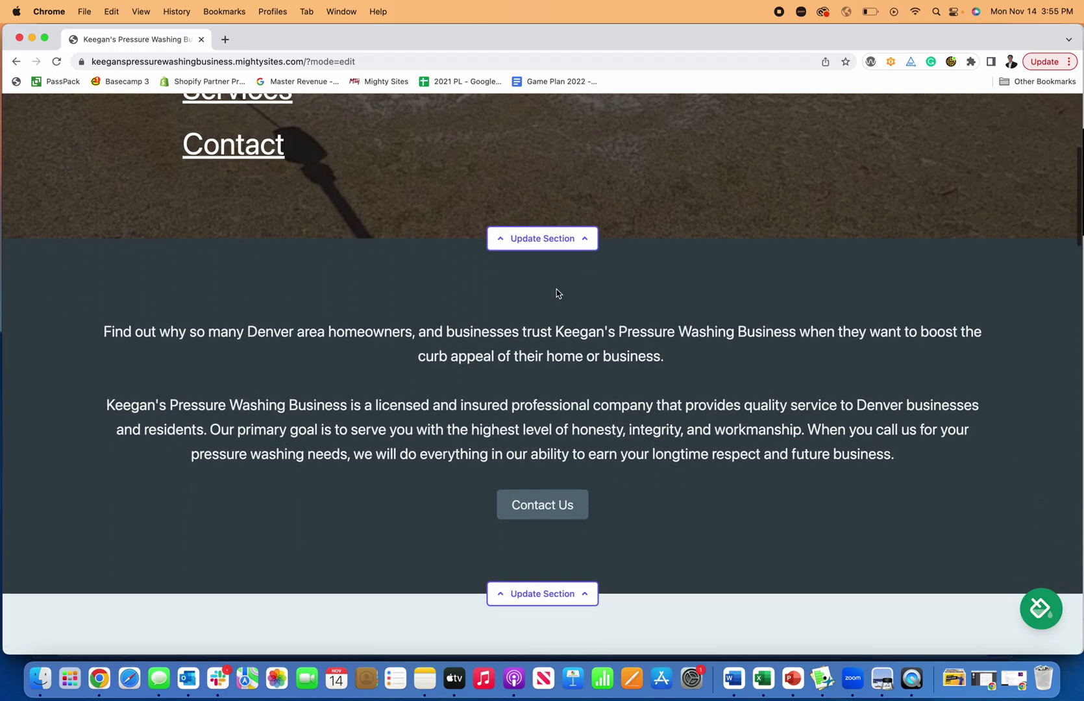
scroll(556, 294, down, 15)
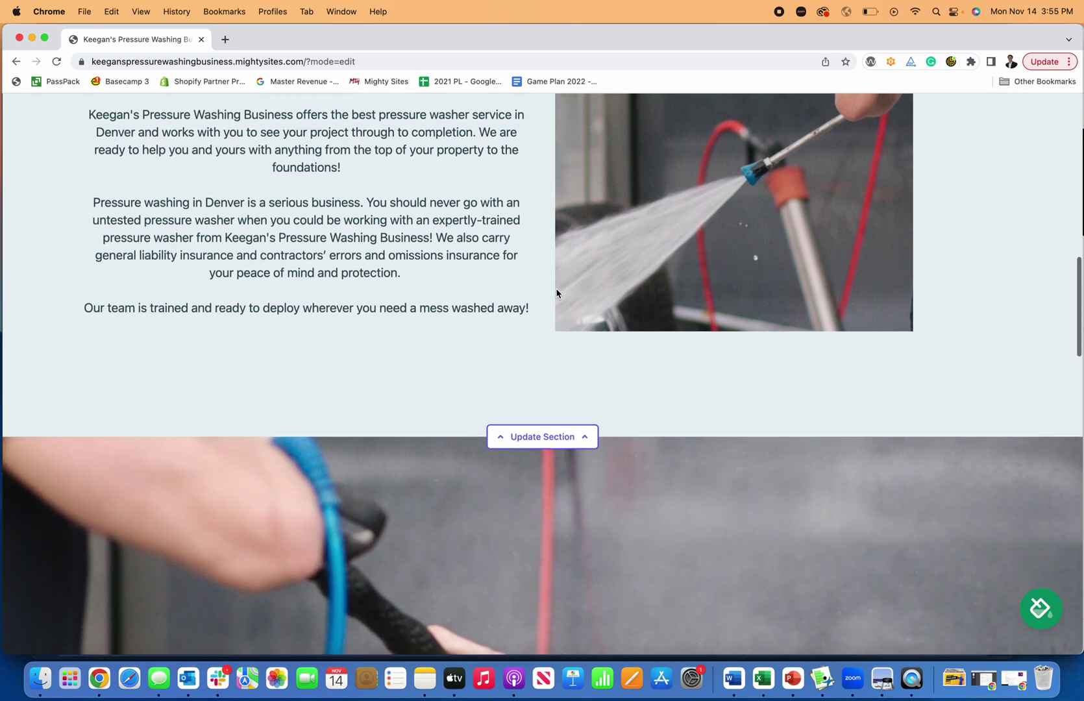
scroll(556, 293, down, 12)
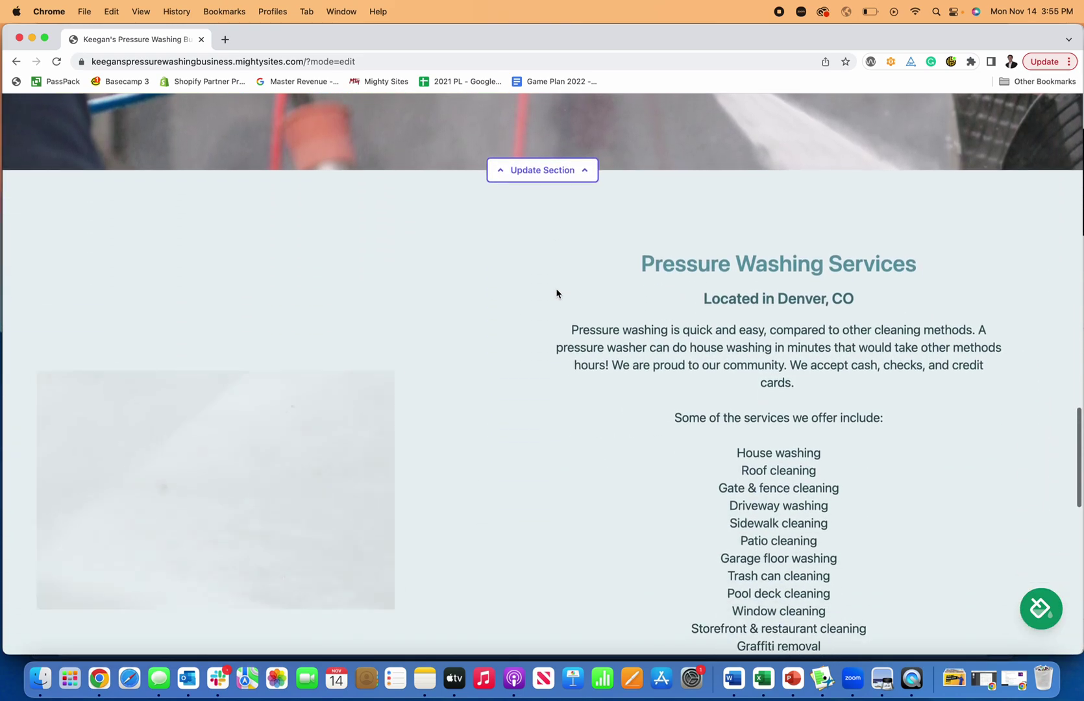
scroll(555, 294, down, 10)
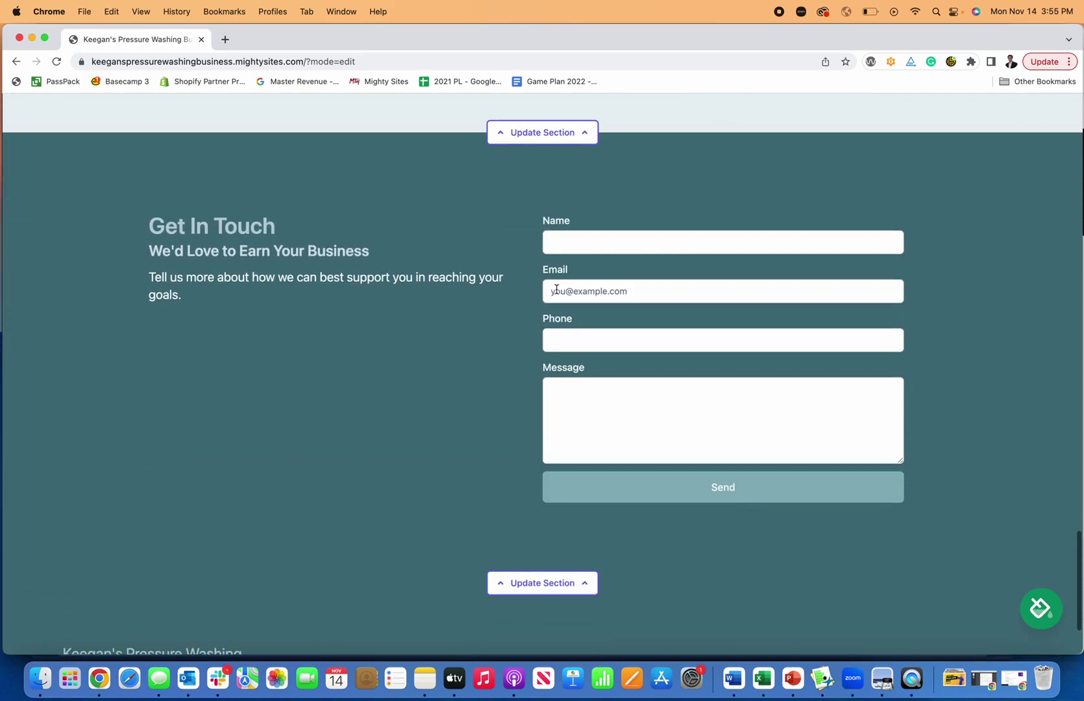
scroll(556, 289, up, 20)
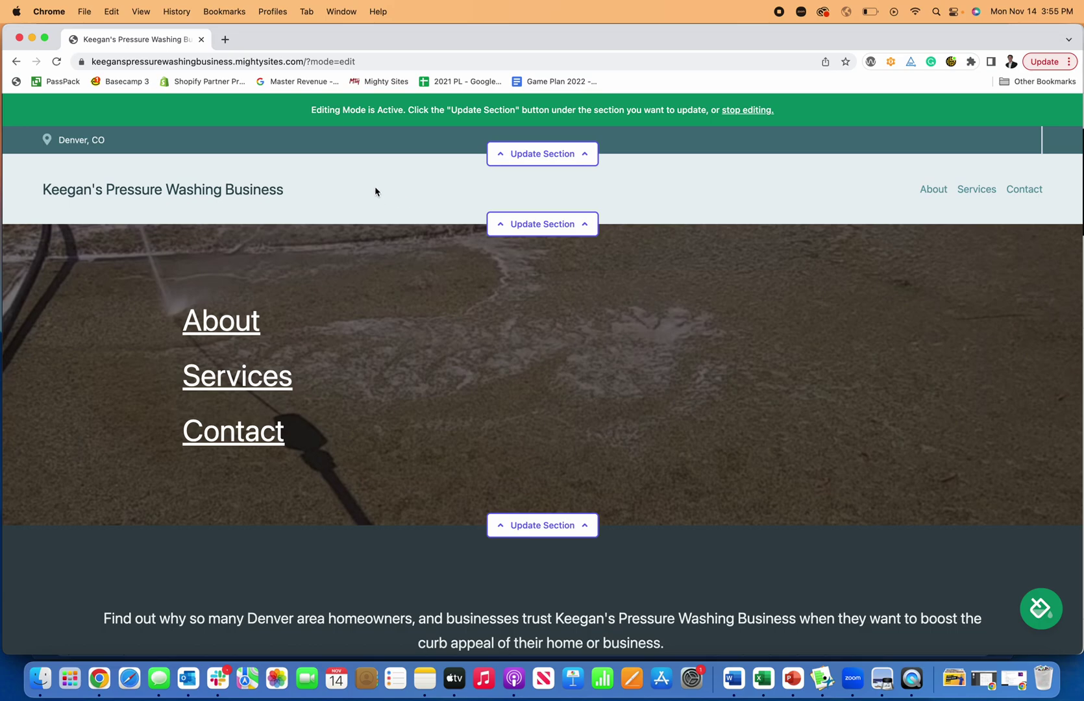
Add the business phone number to the top bar's location details and save
click(524, 160)
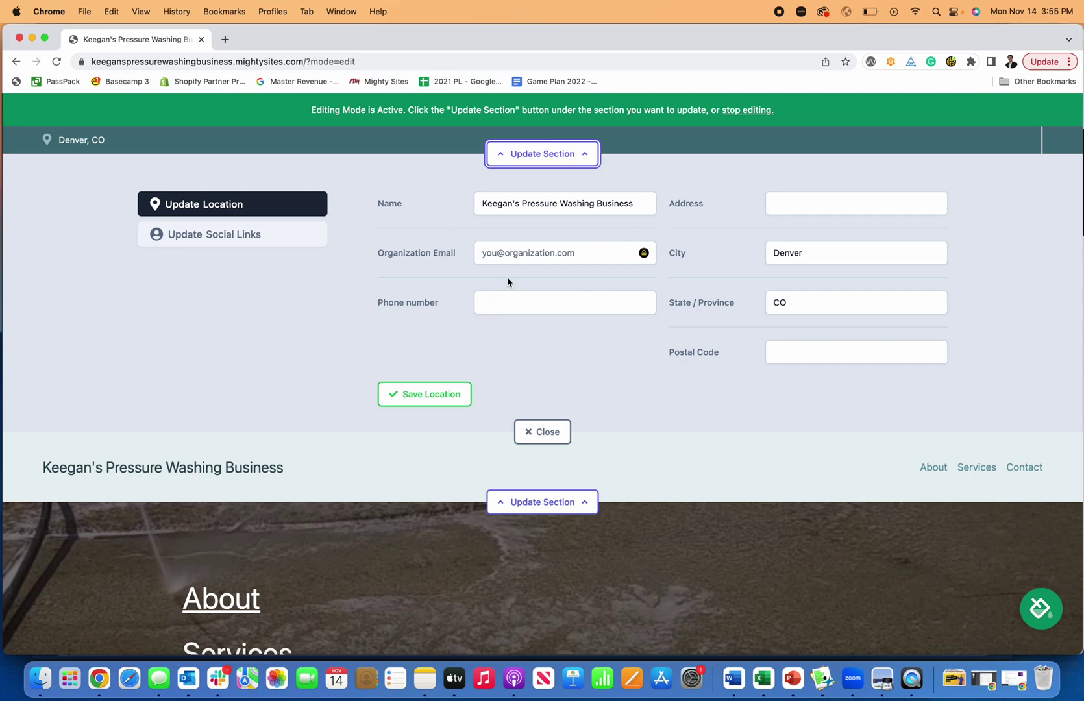
click(517, 306)
text(777-)
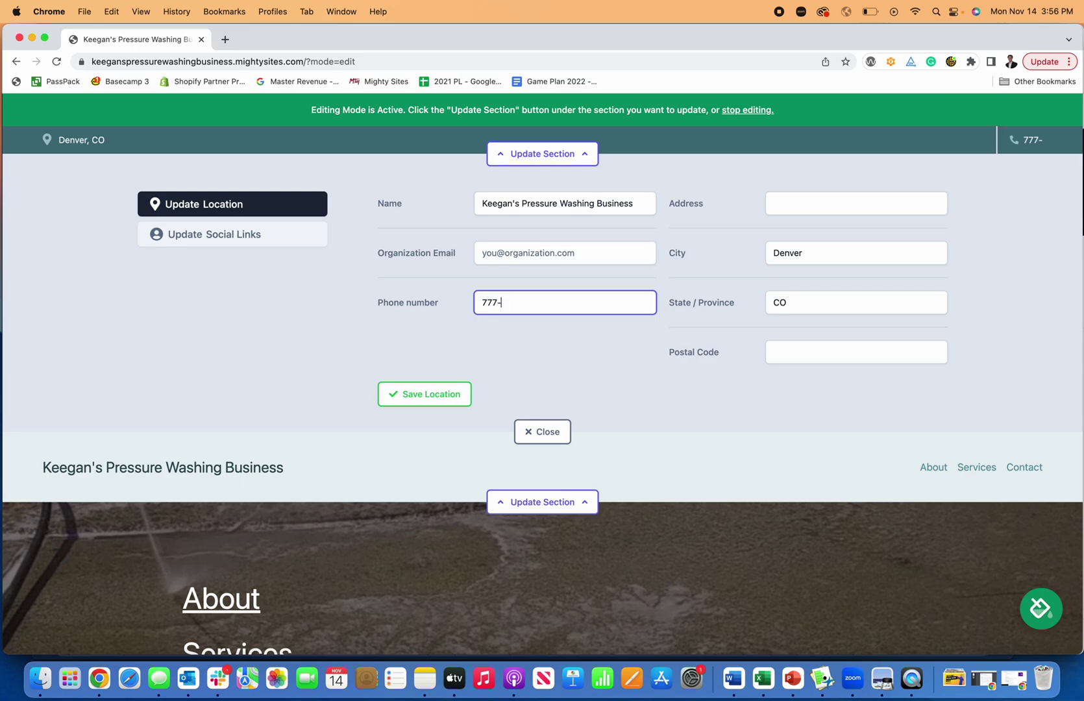
text(777-7777)
click(430, 394)
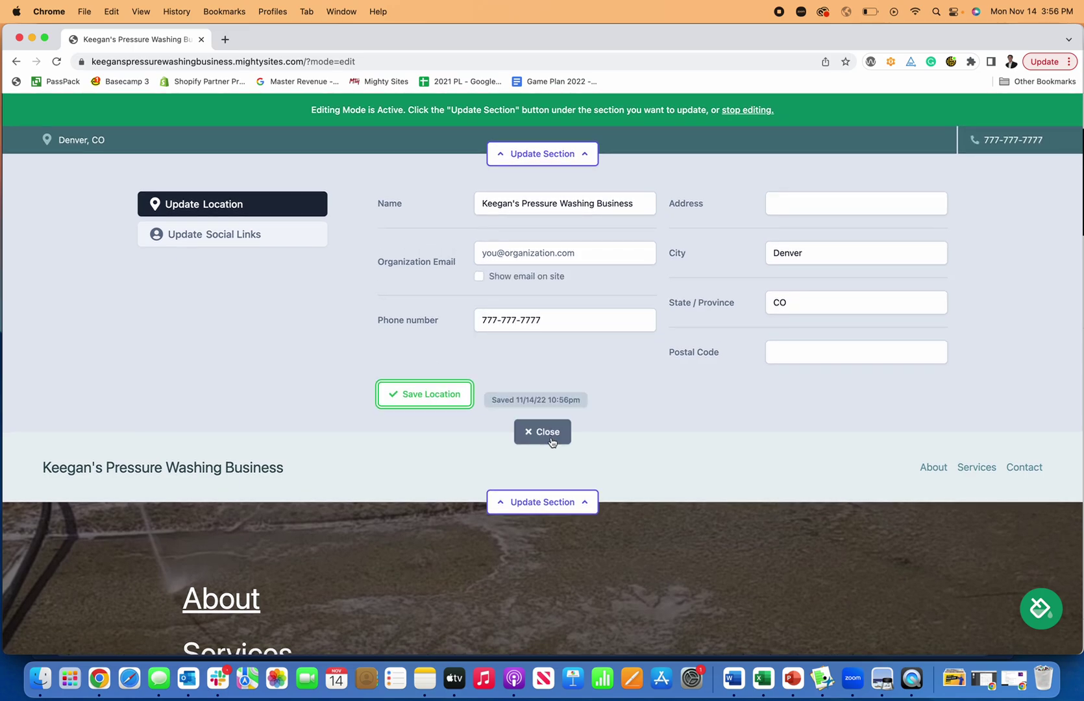
Add the organization email, set it to show on the site, and save the location
click(509, 252)
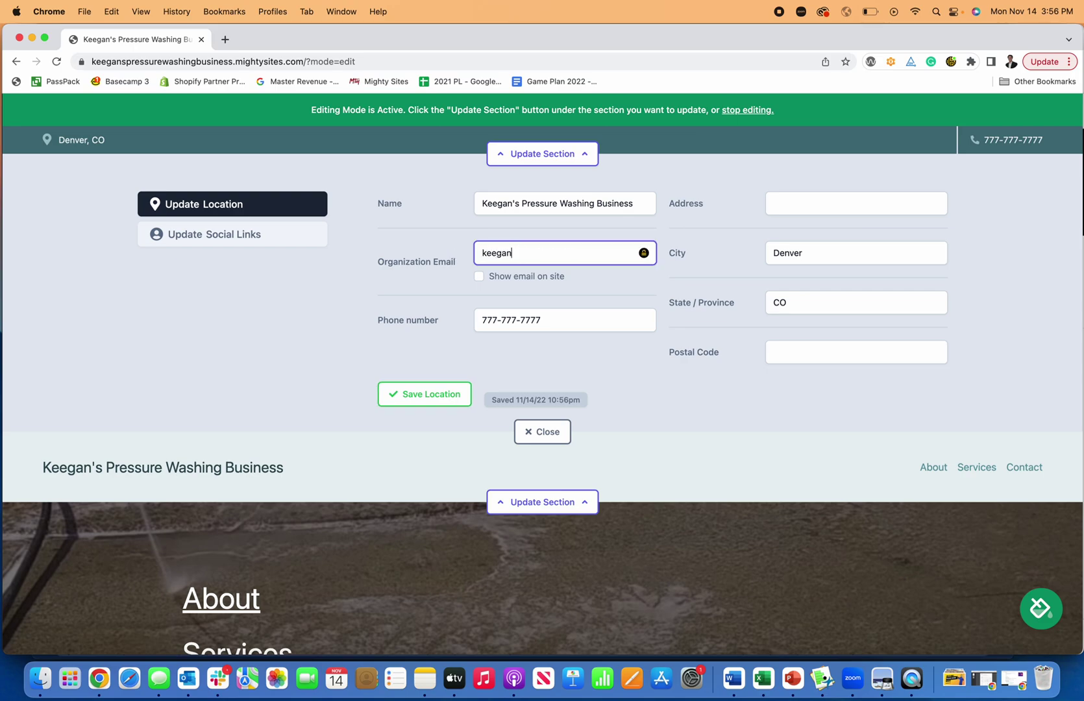
click(480, 277)
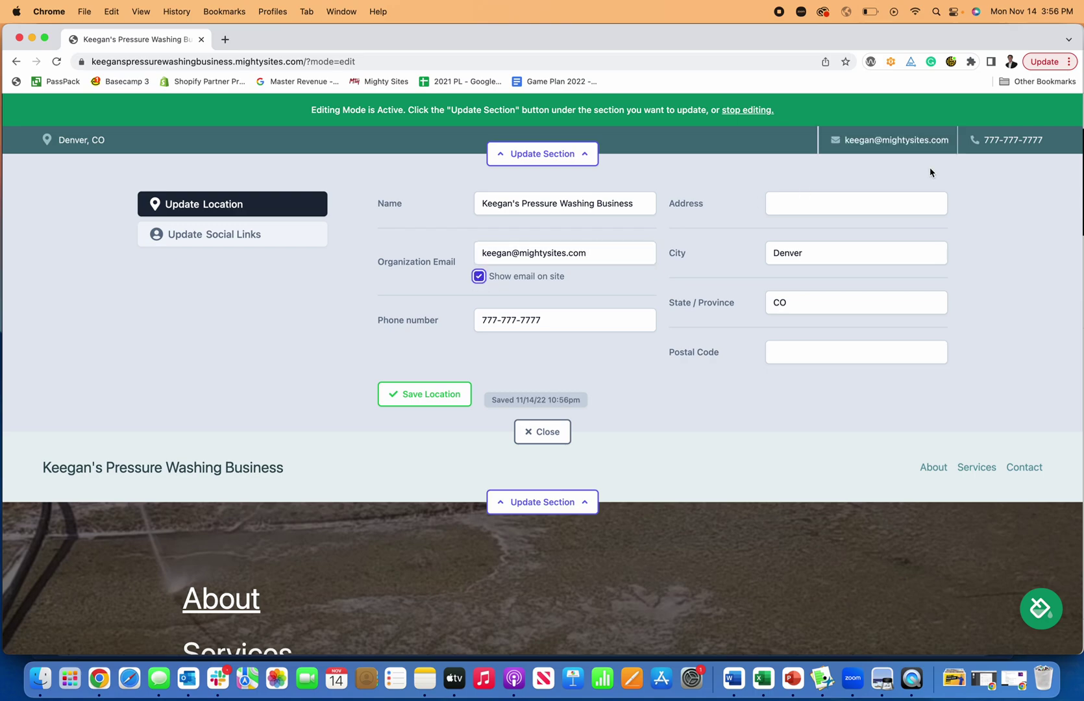
click(434, 394)
Fill in the Twitter and Facebook profile links, save them, and close the social links editor
click(229, 238)
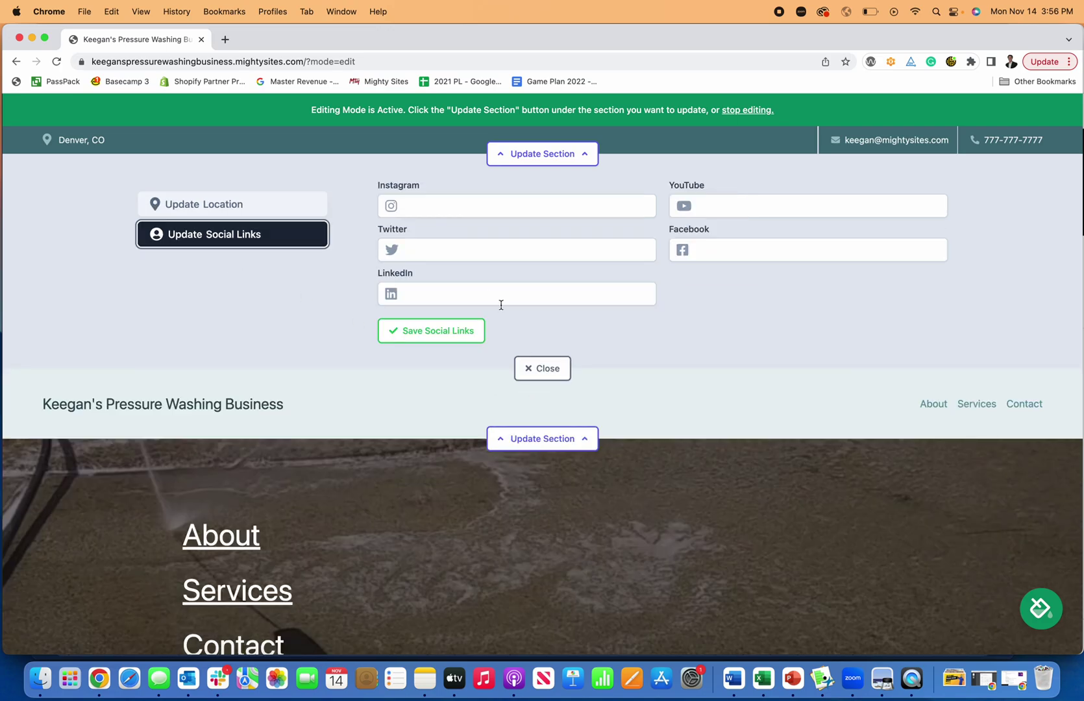
click(462, 254)
text(twitter.com/mightysitesusa)
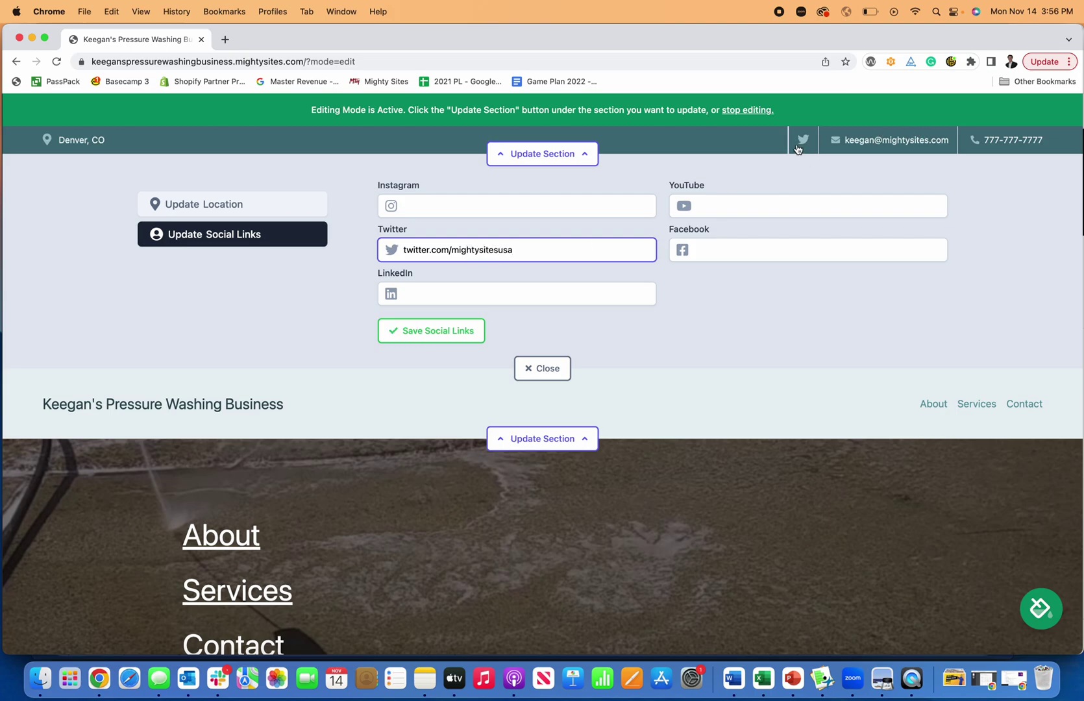
click(731, 251)
text(Facebook.com/mightysites)
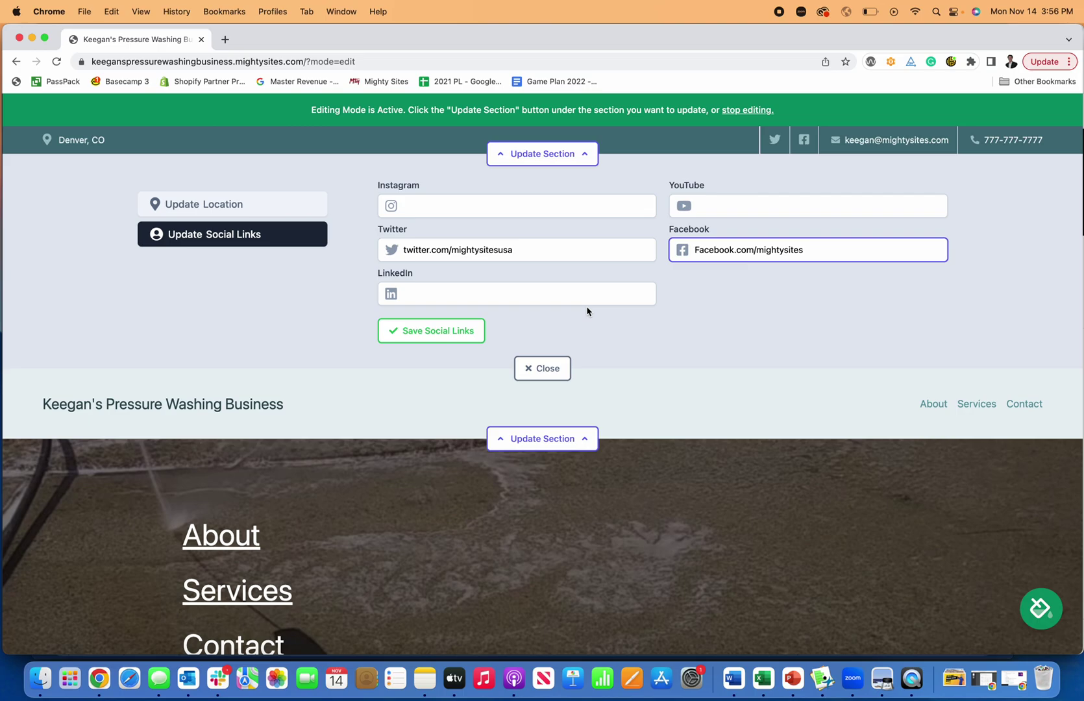
click(462, 328)
click(560, 363)
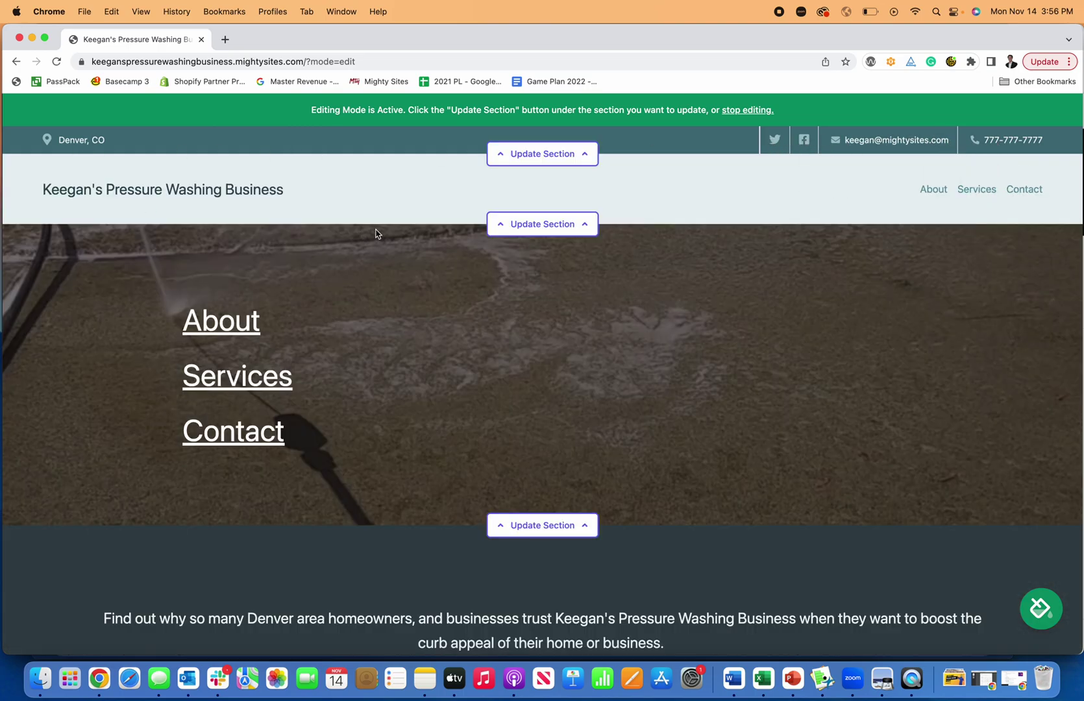
click(542, 224)
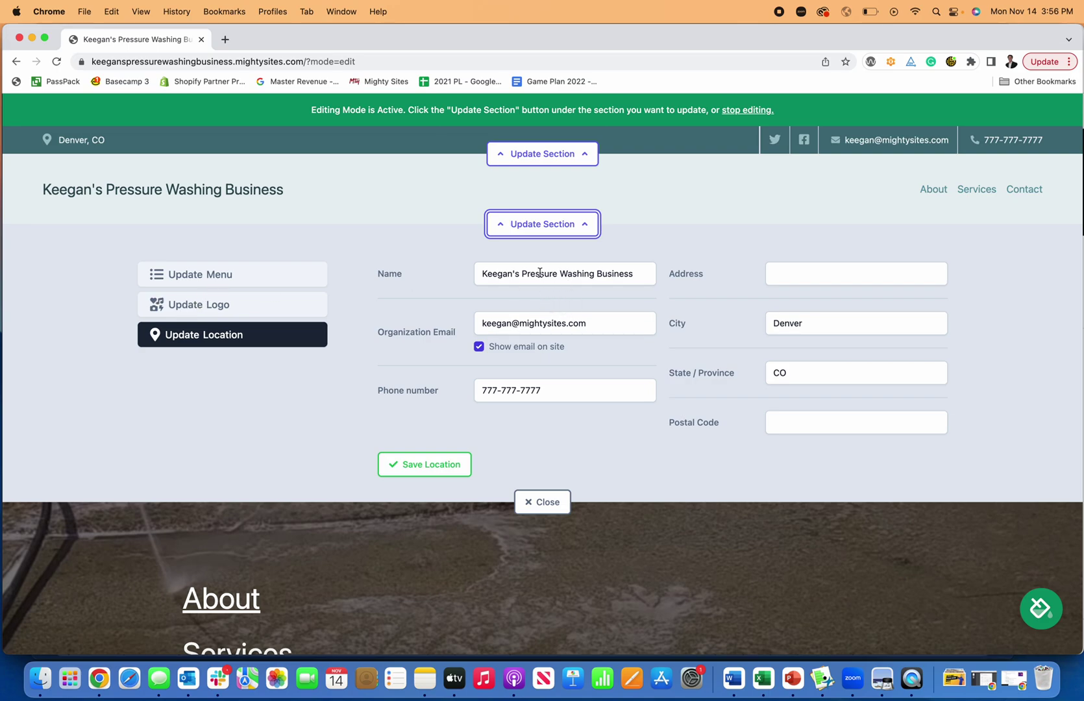
In the header editor, check the Update Menu items, then switch to the Update Logo tab
click(294, 273)
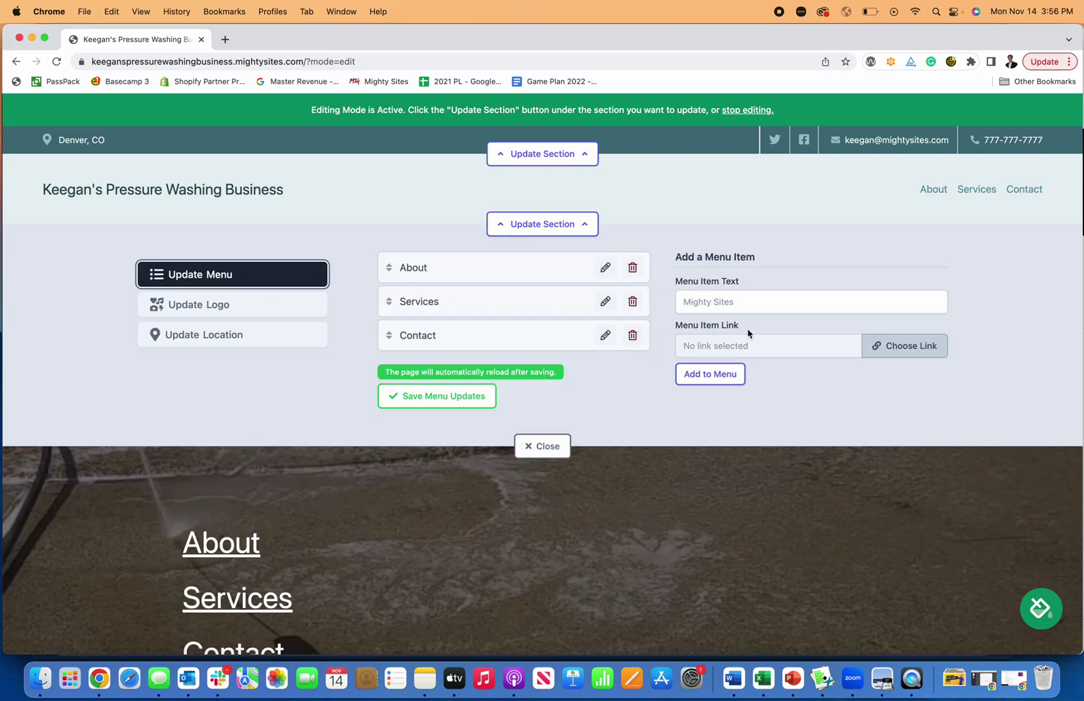
scroll(361, 320, down, 3)
click(227, 305)
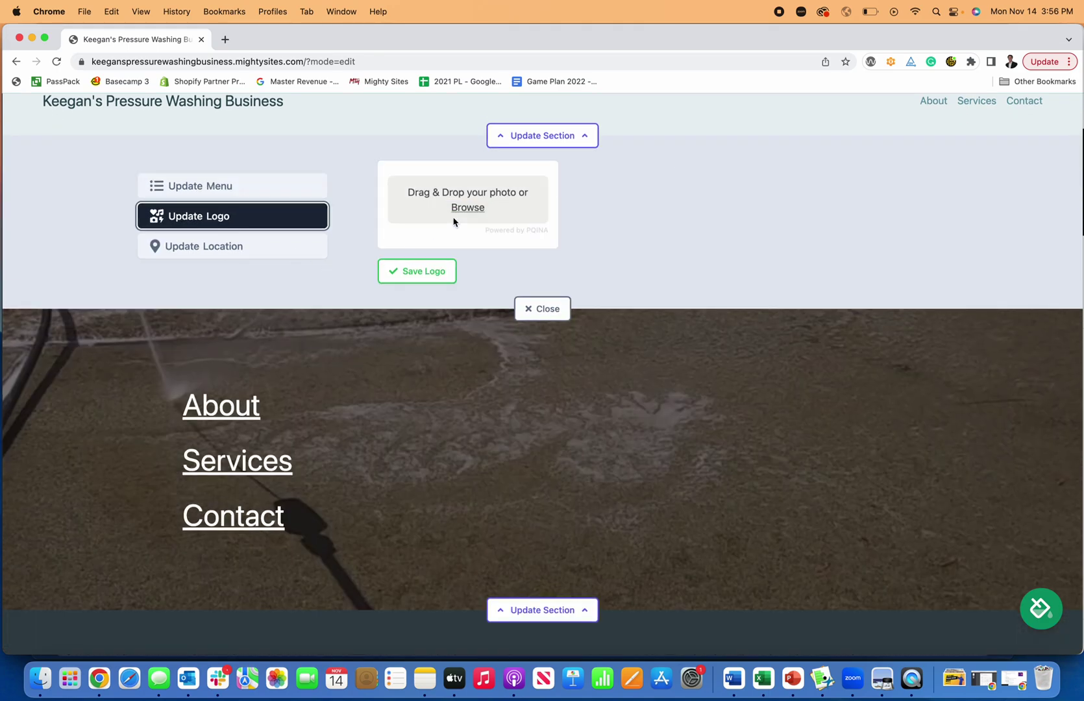
scroll(452, 224, up, 3)
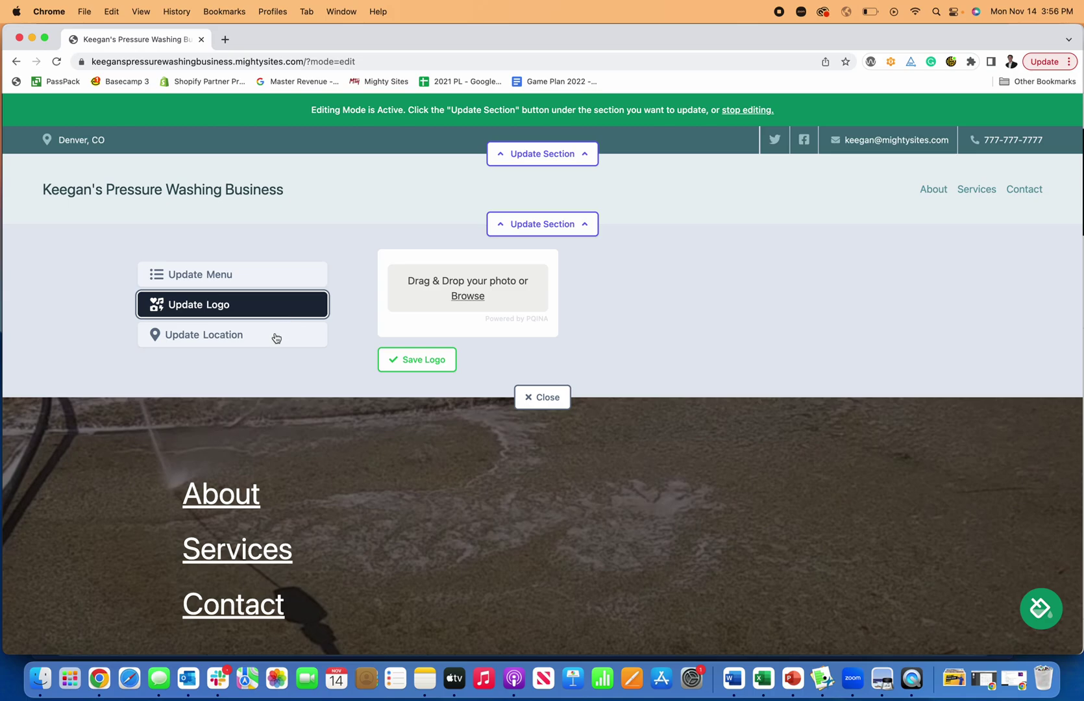
click(225, 39)
Load Canva in the new tab and start a new Logo design
text(canva)
key(Return)
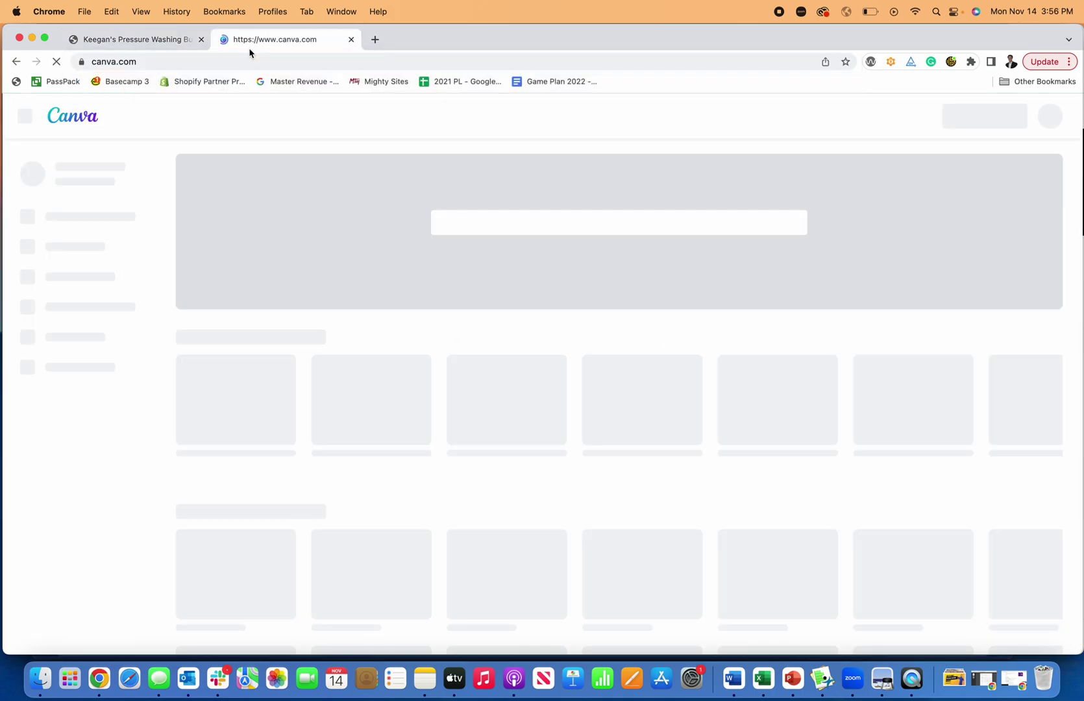
click(955, 117)
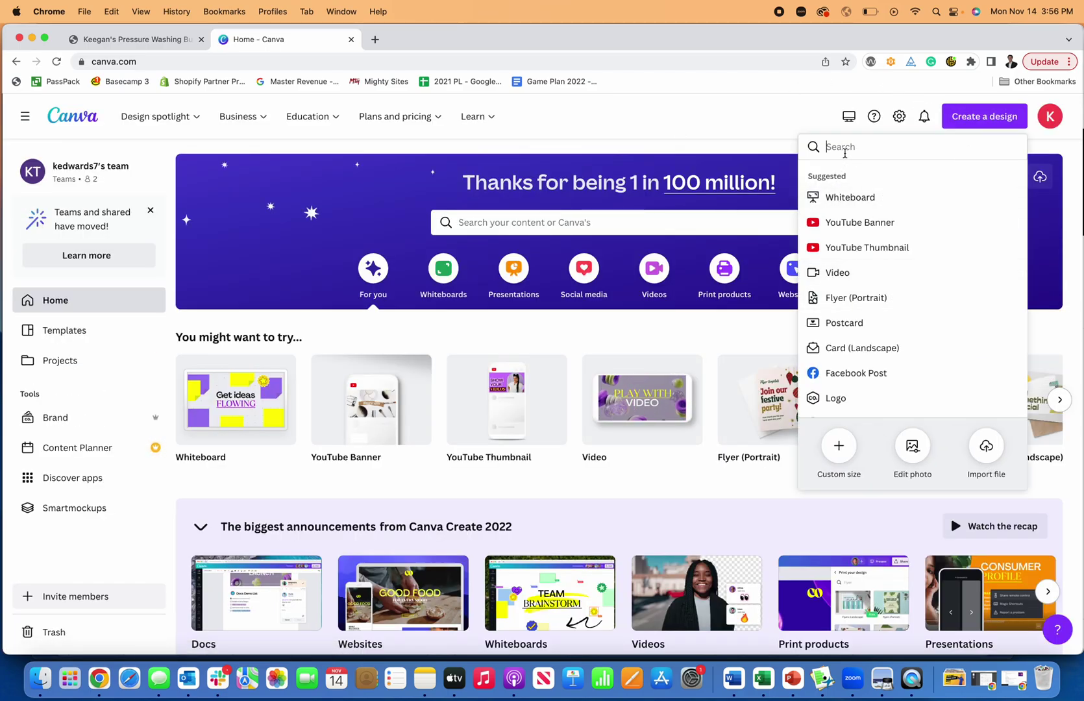
text(logo)
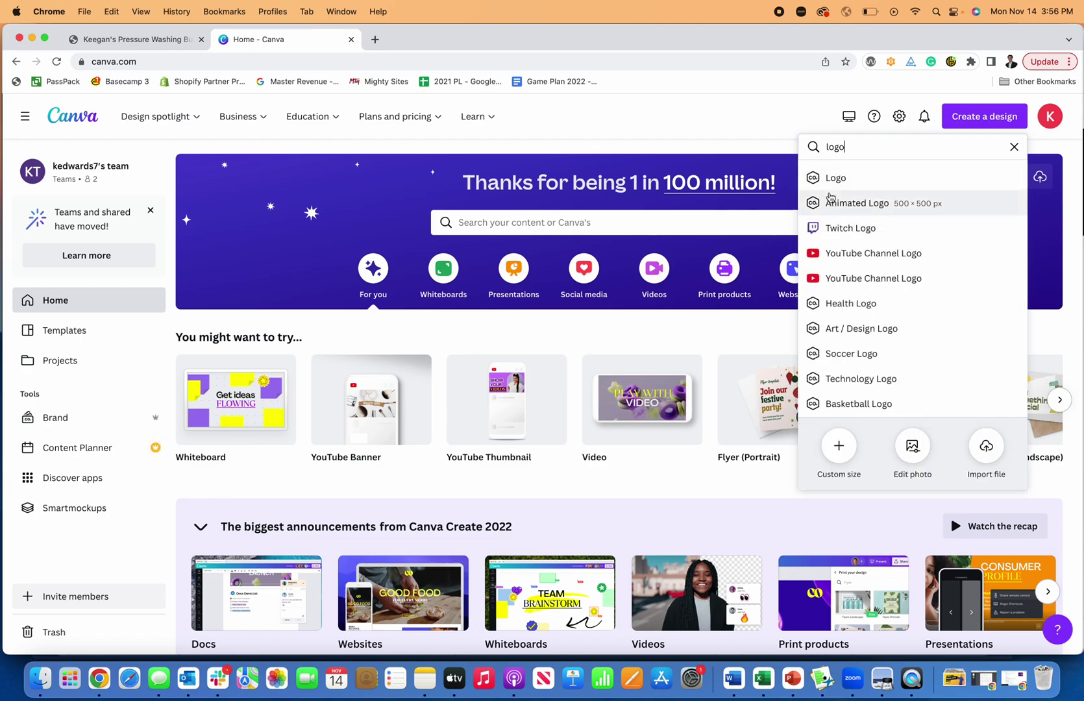
click(829, 197)
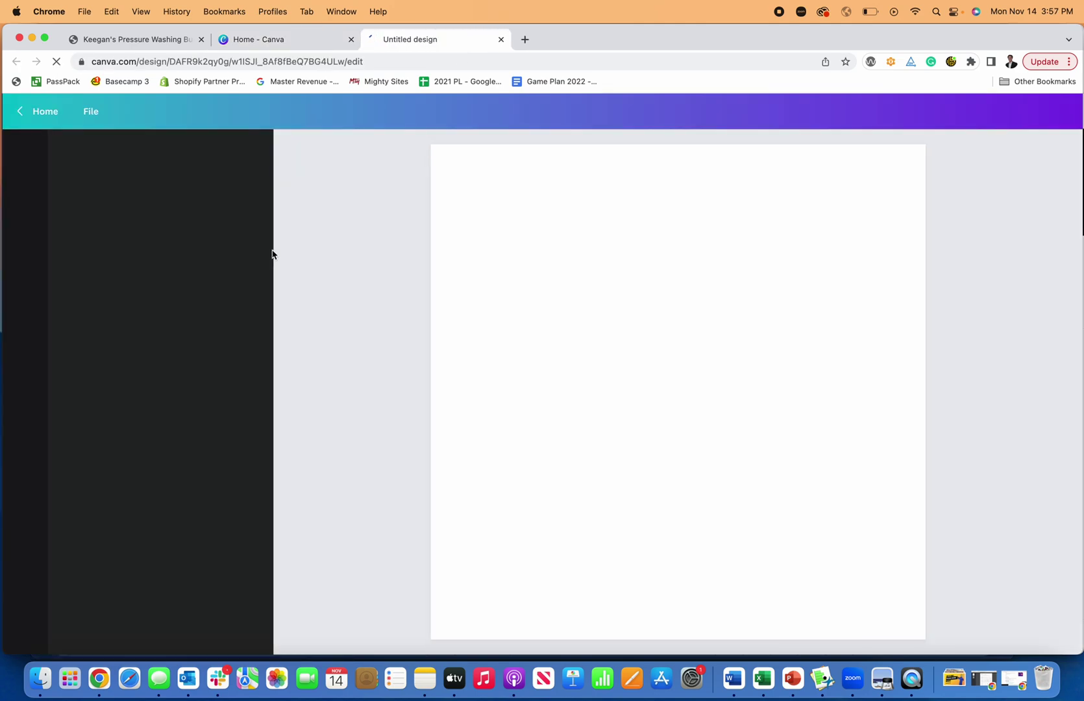
Search logo templates for 'pressur washing' and drag the Prism Pressure Wash template onto the page
click(130, 153)
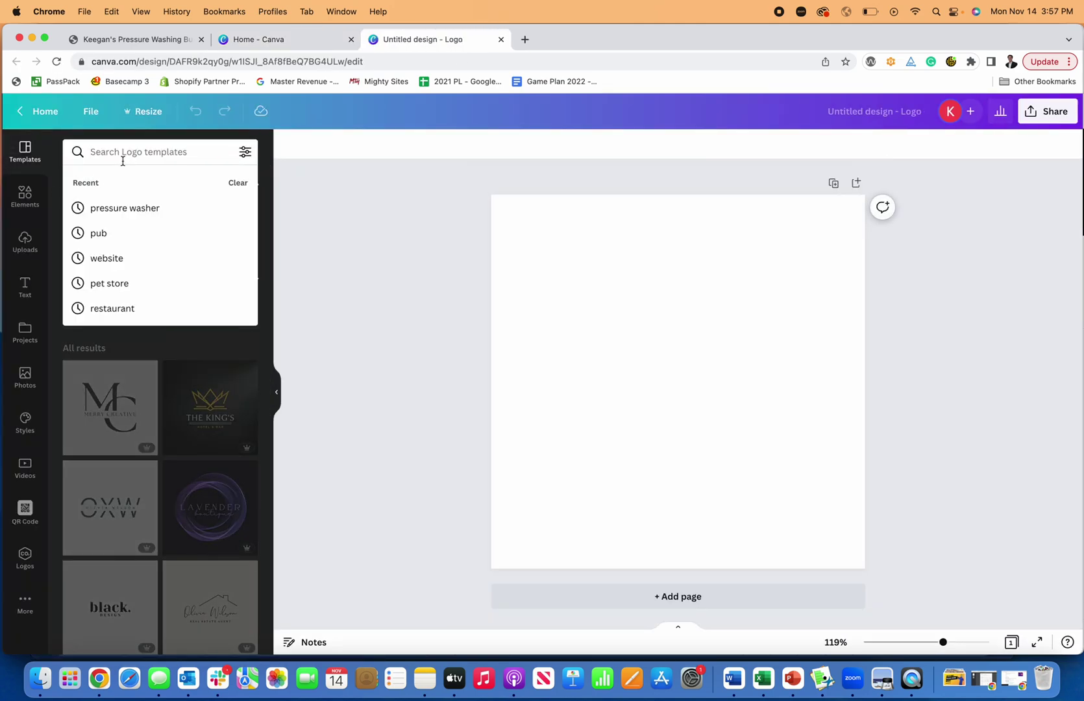
text(pressur)
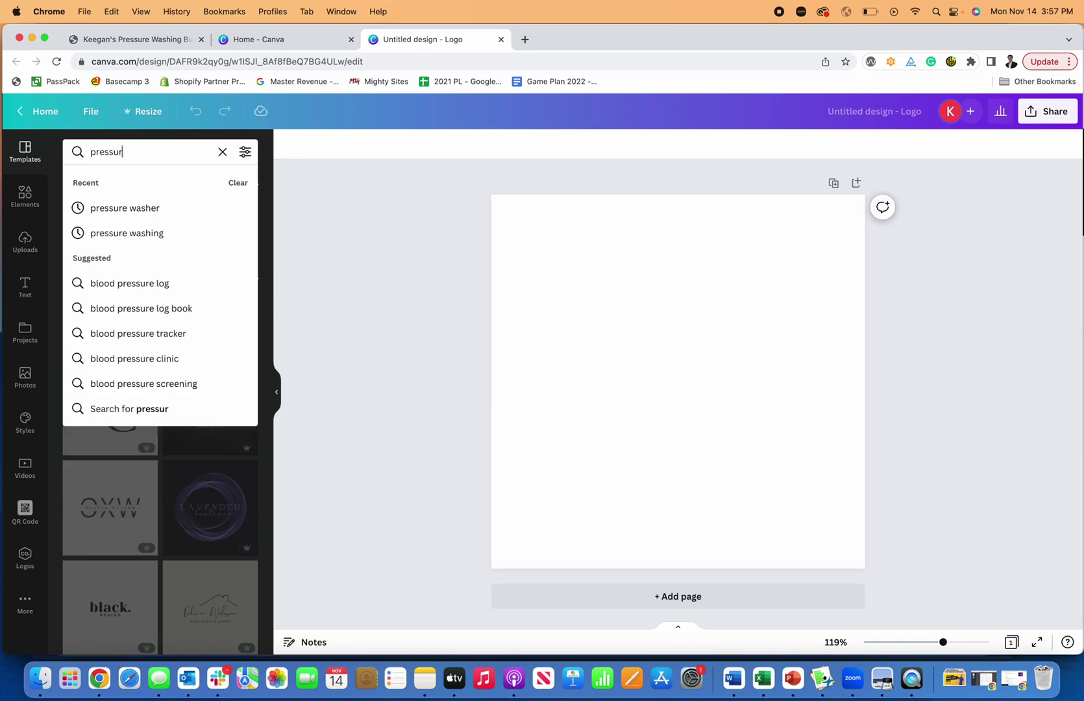
text( washing)
key(Return)
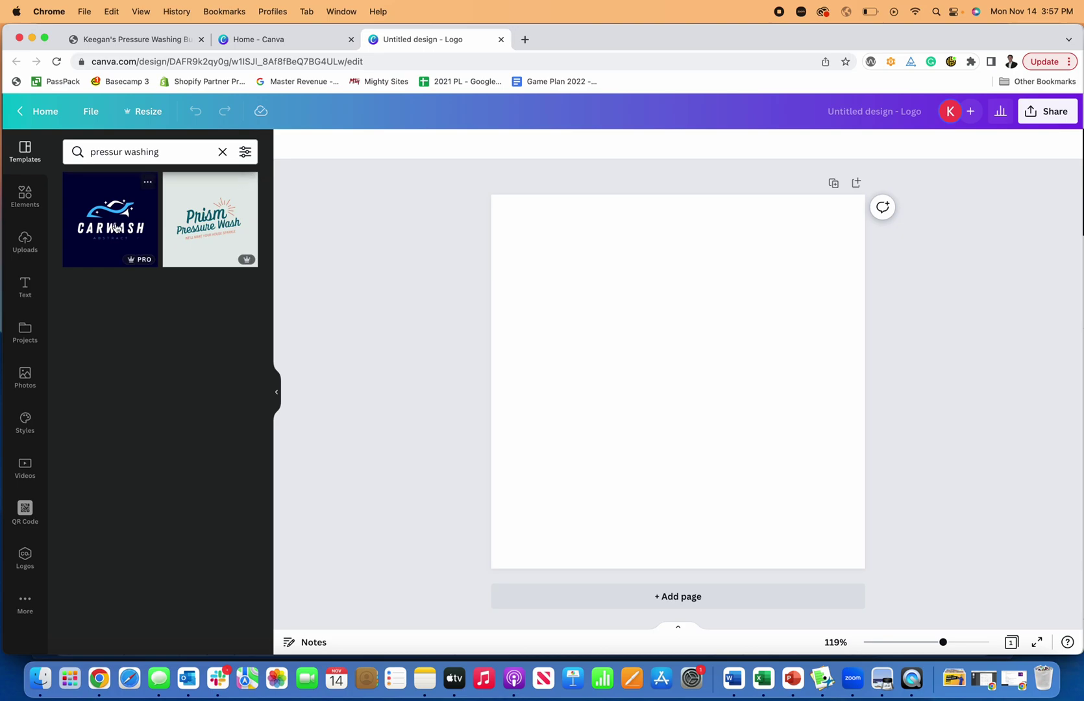
drag(394, 299, 515, 311)
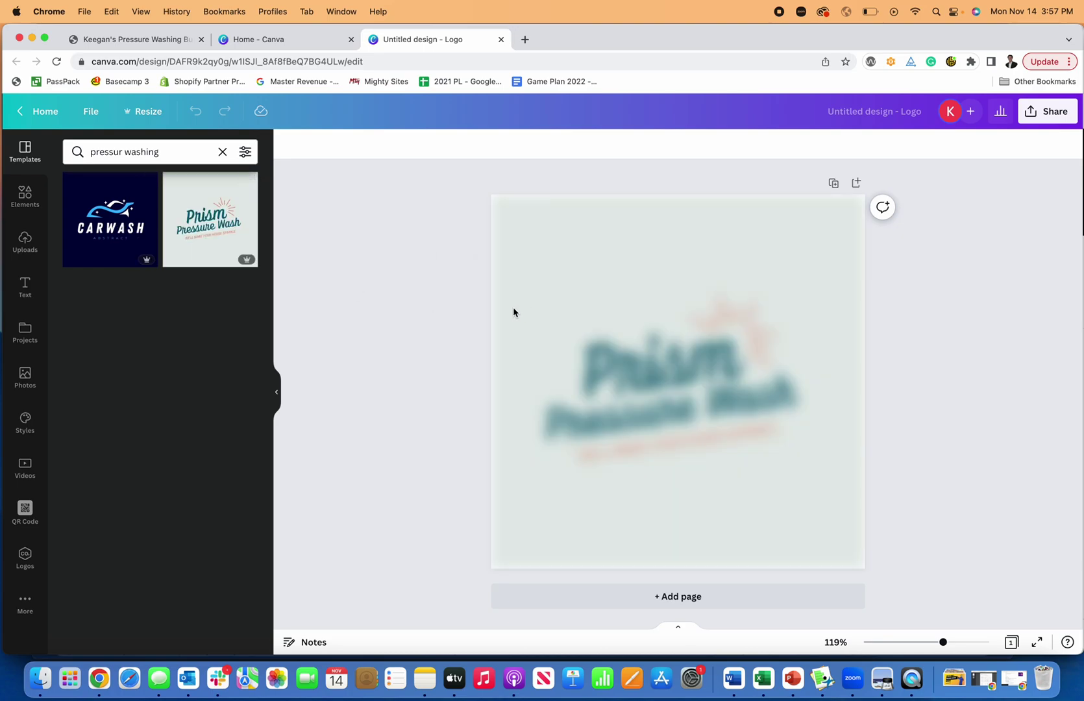
Replace the word Prism with the owner's name and widen the text to one line
double_click(657, 373)
text(Keegan)
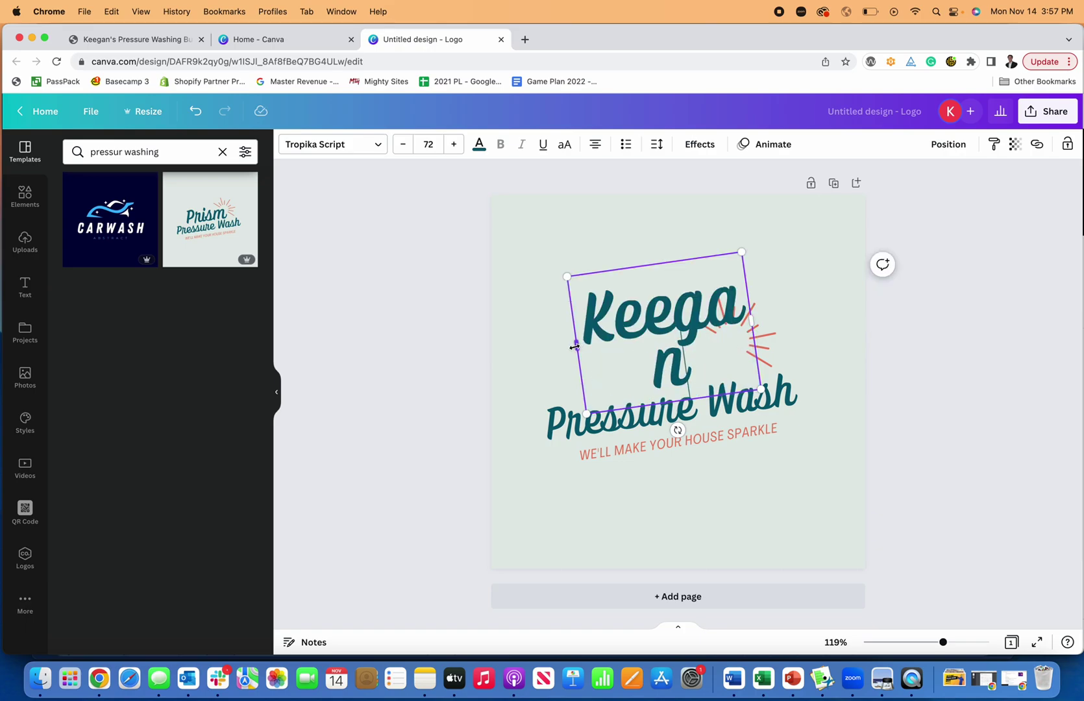
drag(577, 345, 552, 365)
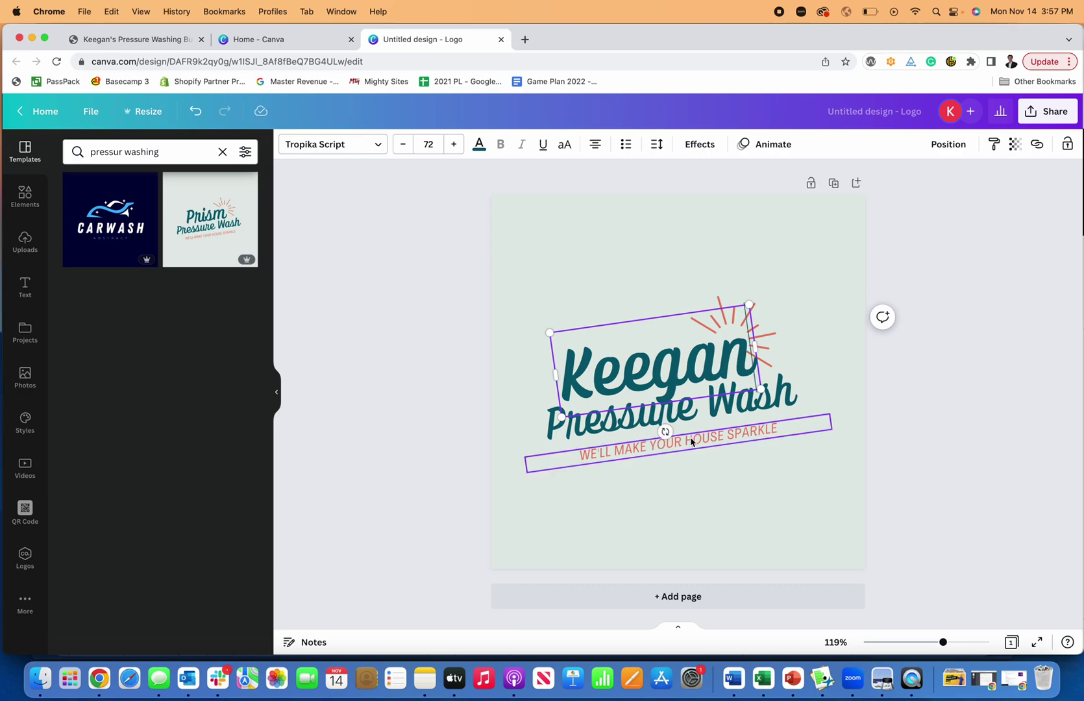
click(811, 480)
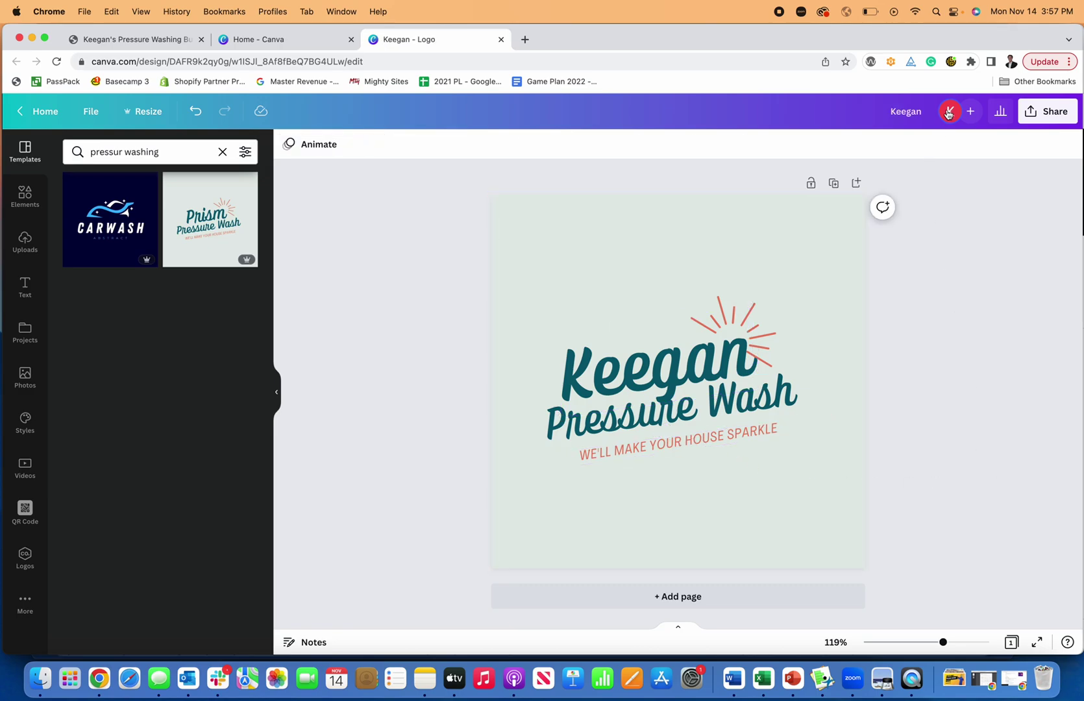
Download the logo design as a JPG file
click(1062, 118)
click(942, 416)
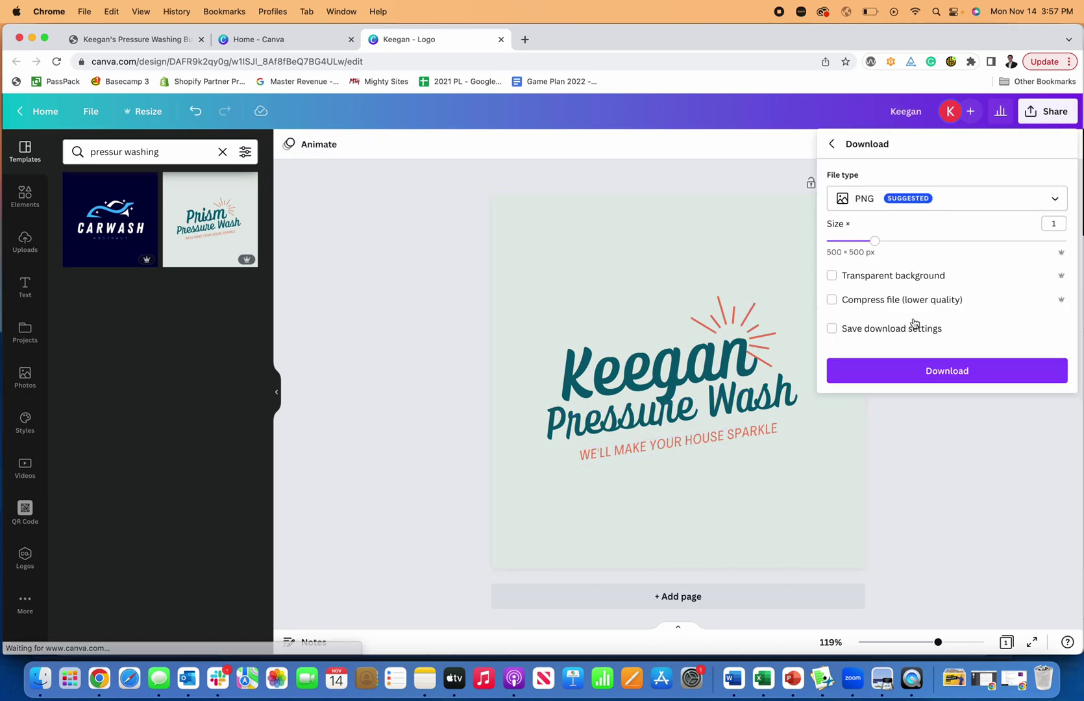
click(874, 202)
click(875, 234)
click(927, 369)
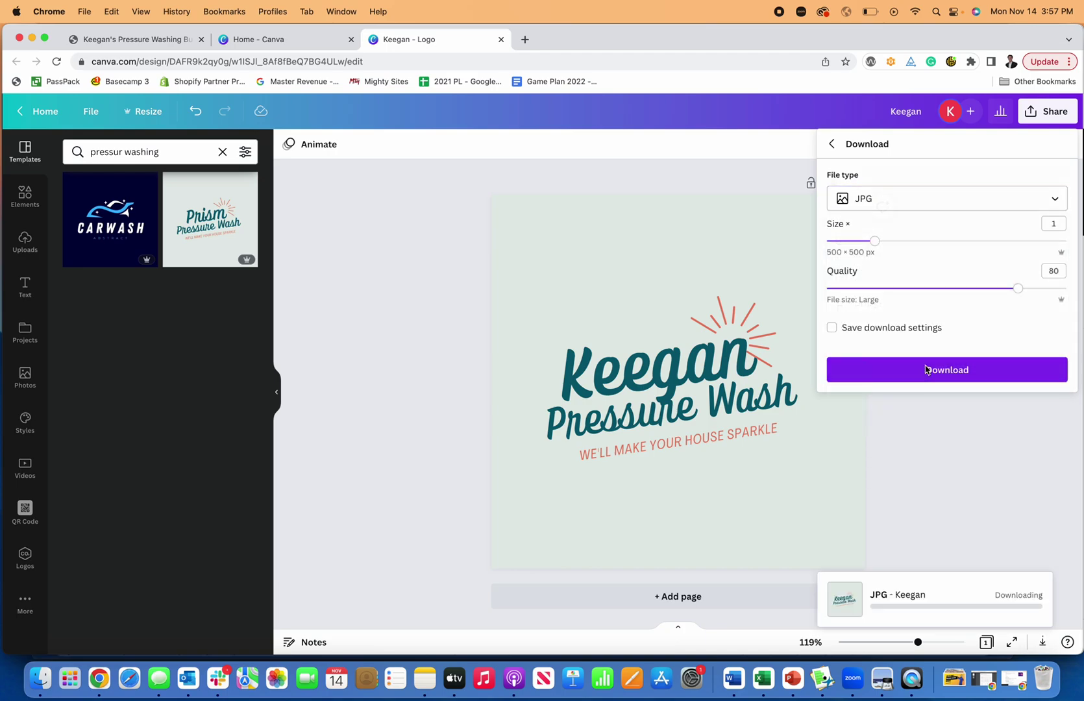
click(159, 41)
Upload the downloaded Canva JPG in Update Logo and save it as the site logo
click(476, 302)
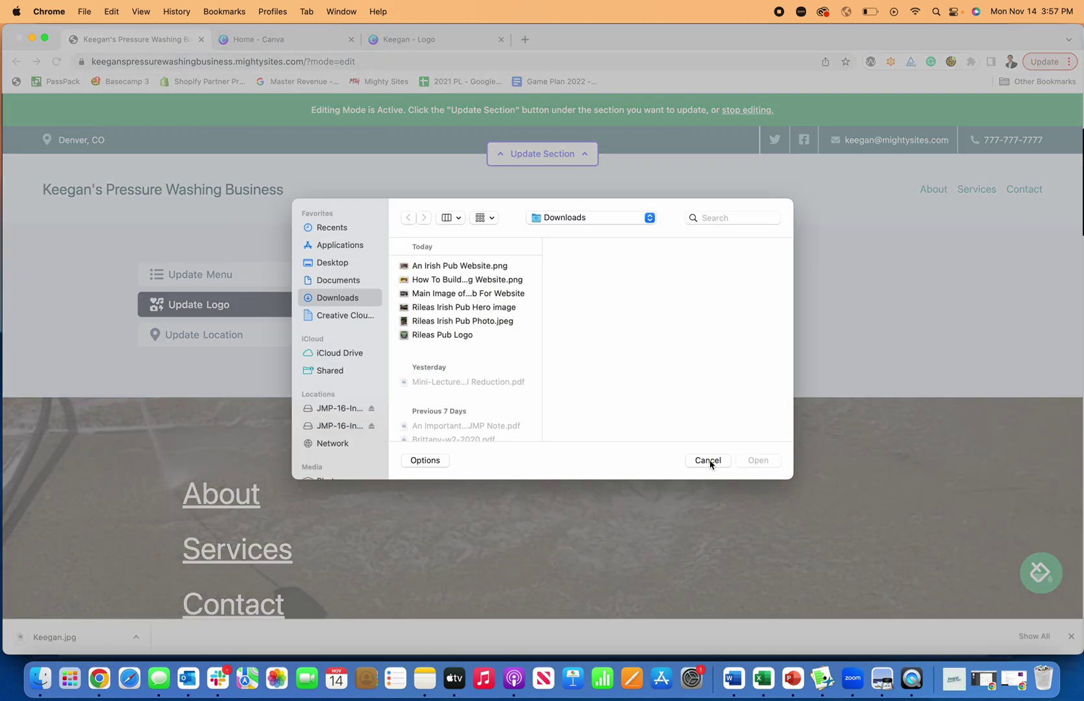
click(710, 464)
click(460, 300)
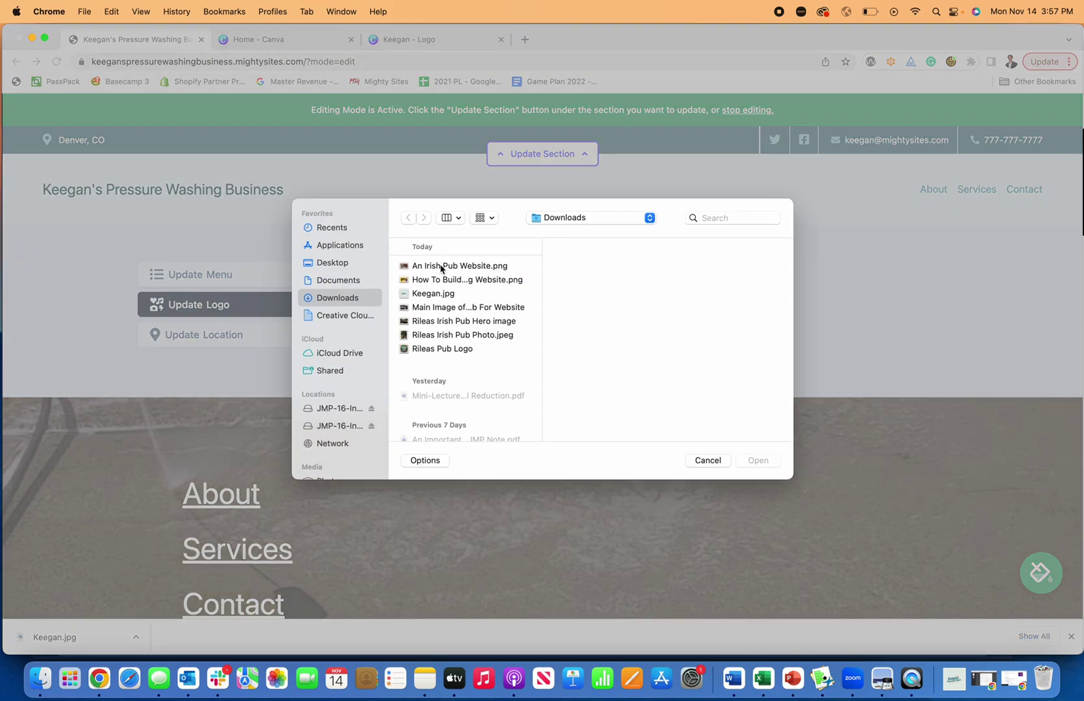
click(433, 294)
click(759, 460)
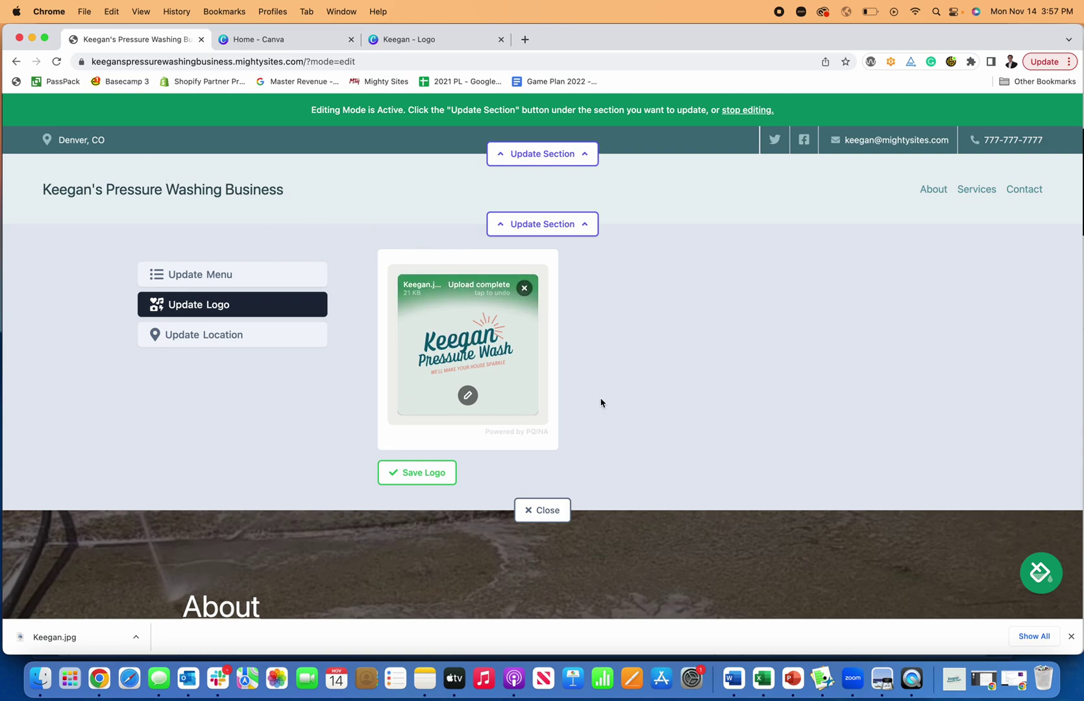
click(435, 473)
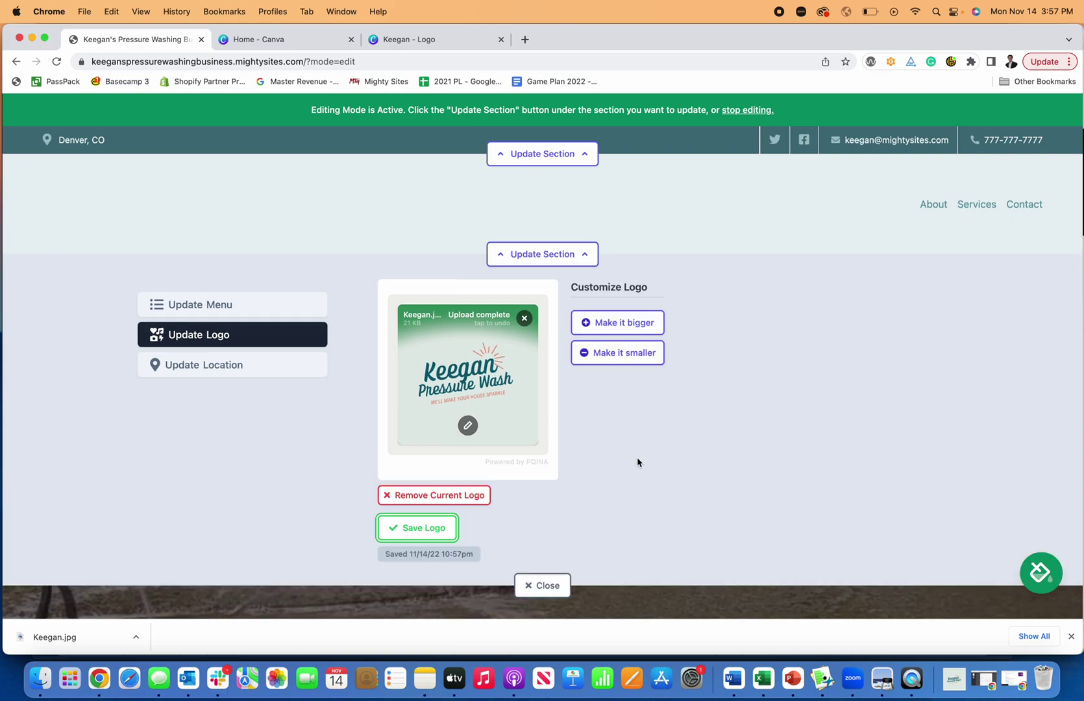
Make the header logo bigger three times
click(632, 323)
click(633, 335)
click(634, 337)
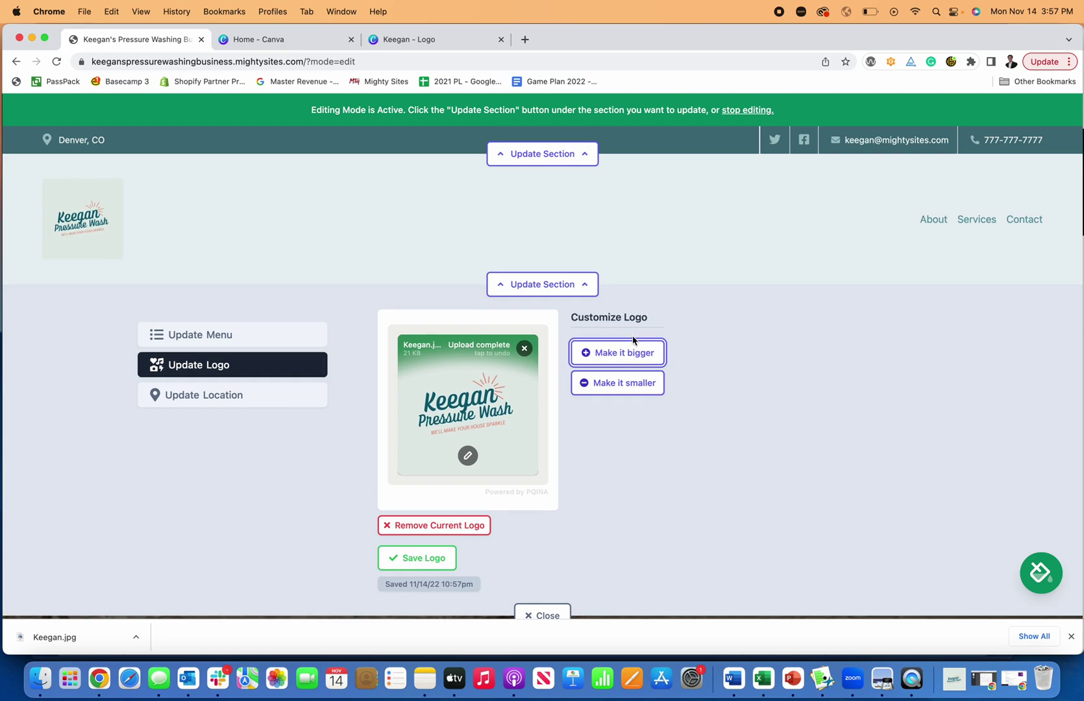
Shrink the logo one step, trim its top and bottom margins, then save and close the editor
click(638, 387)
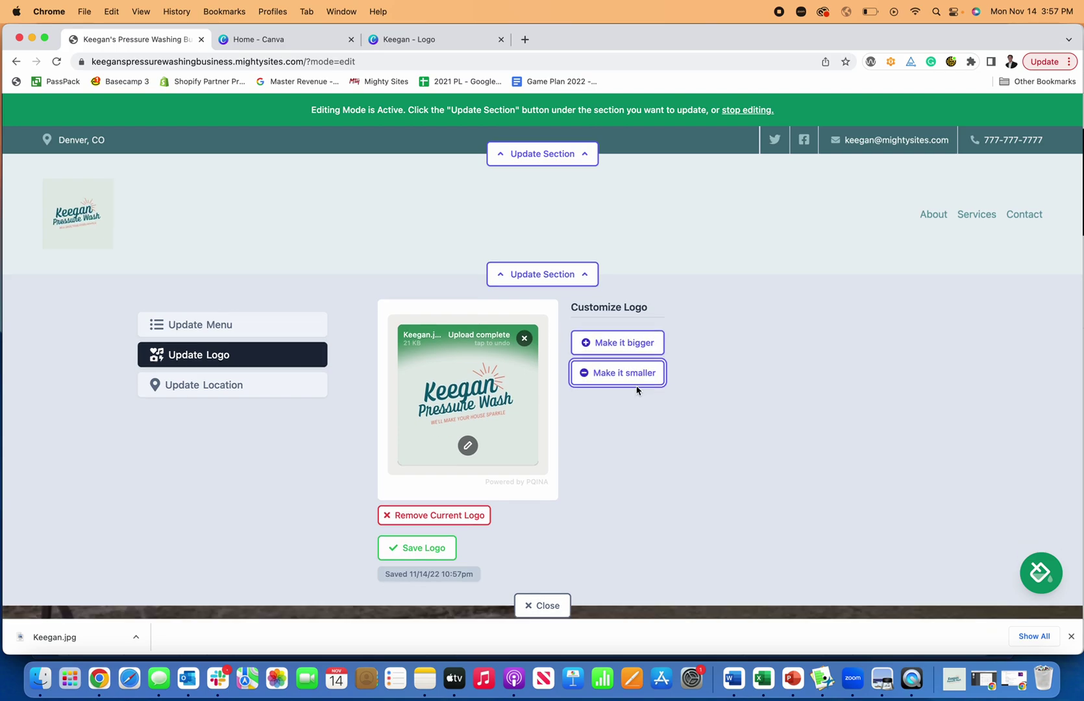
click(468, 447)
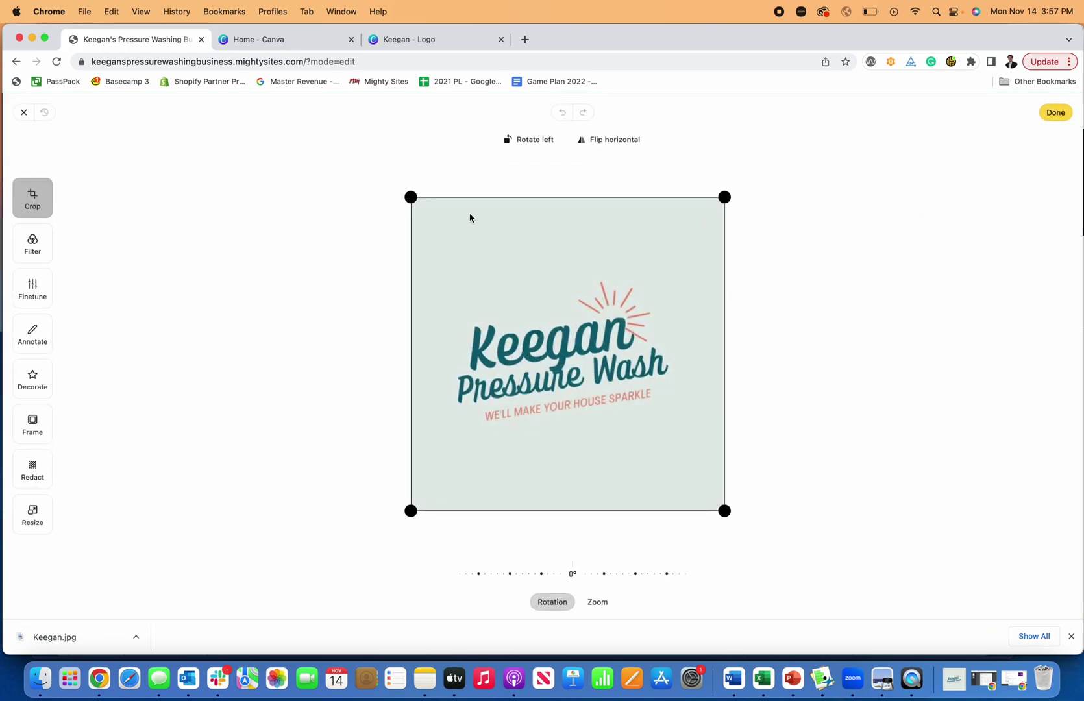
drag(410, 196, 380, 269)
drag(723, 510, 722, 430)
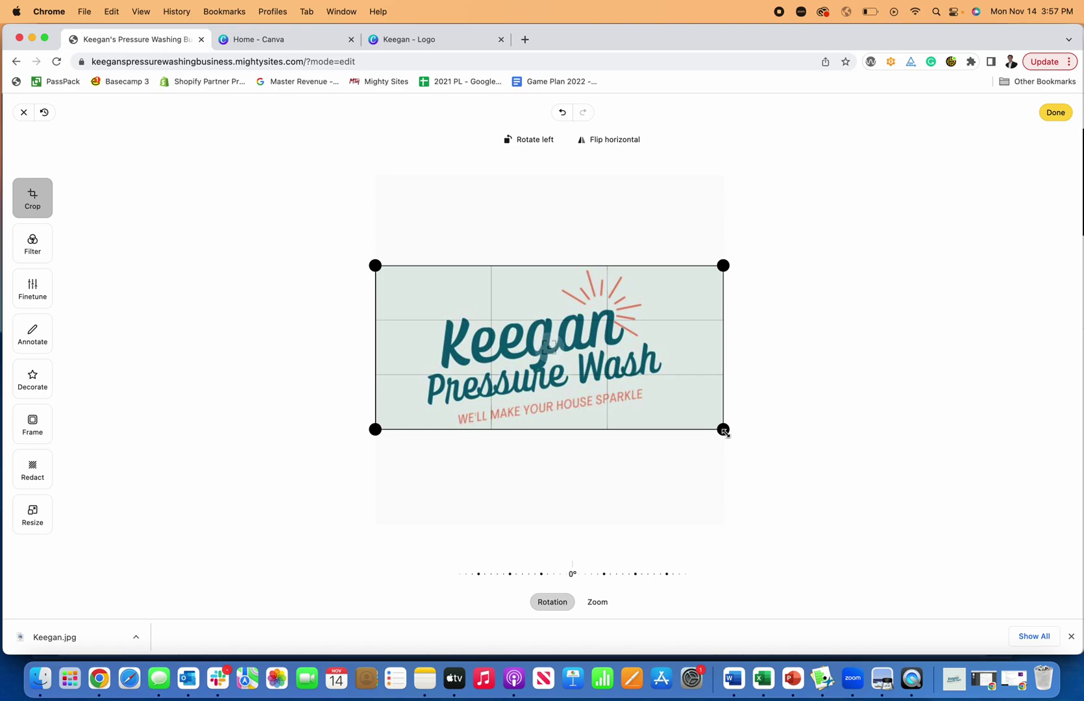
click(1056, 112)
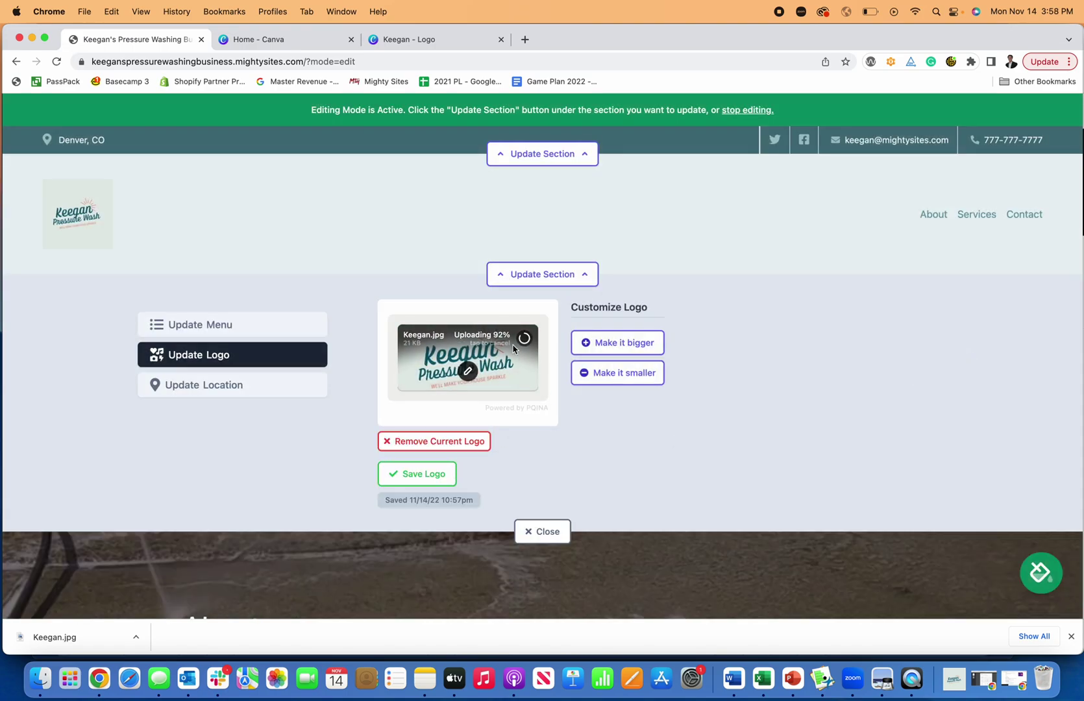
click(416, 473)
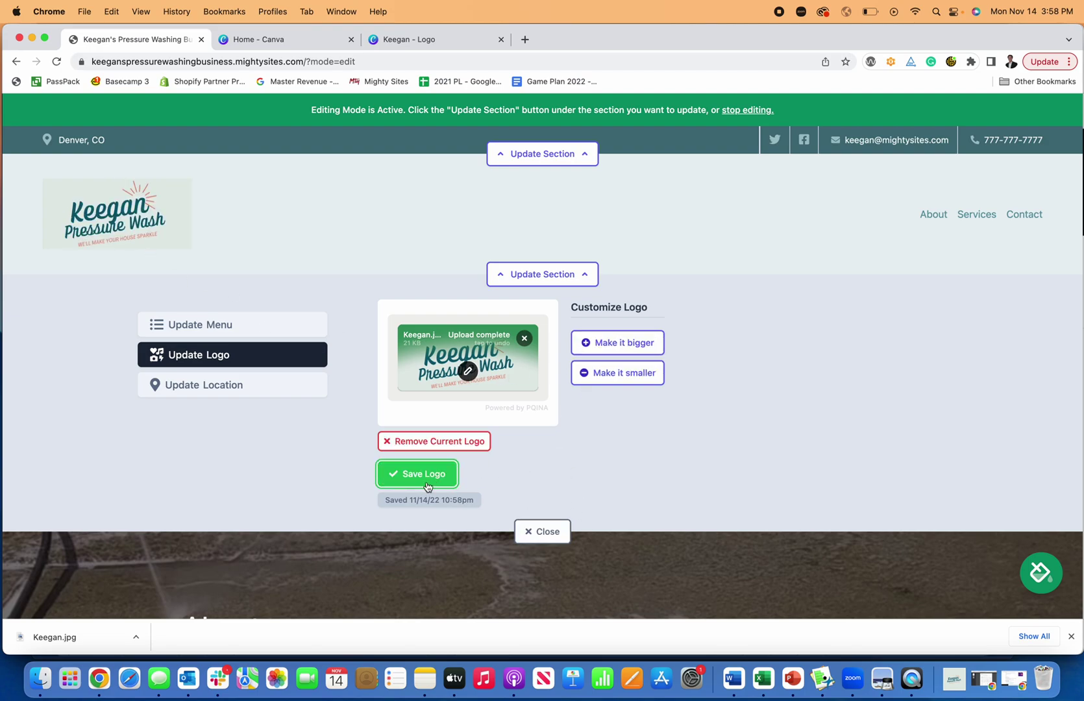
click(543, 531)
scroll(584, 461, down, 5)
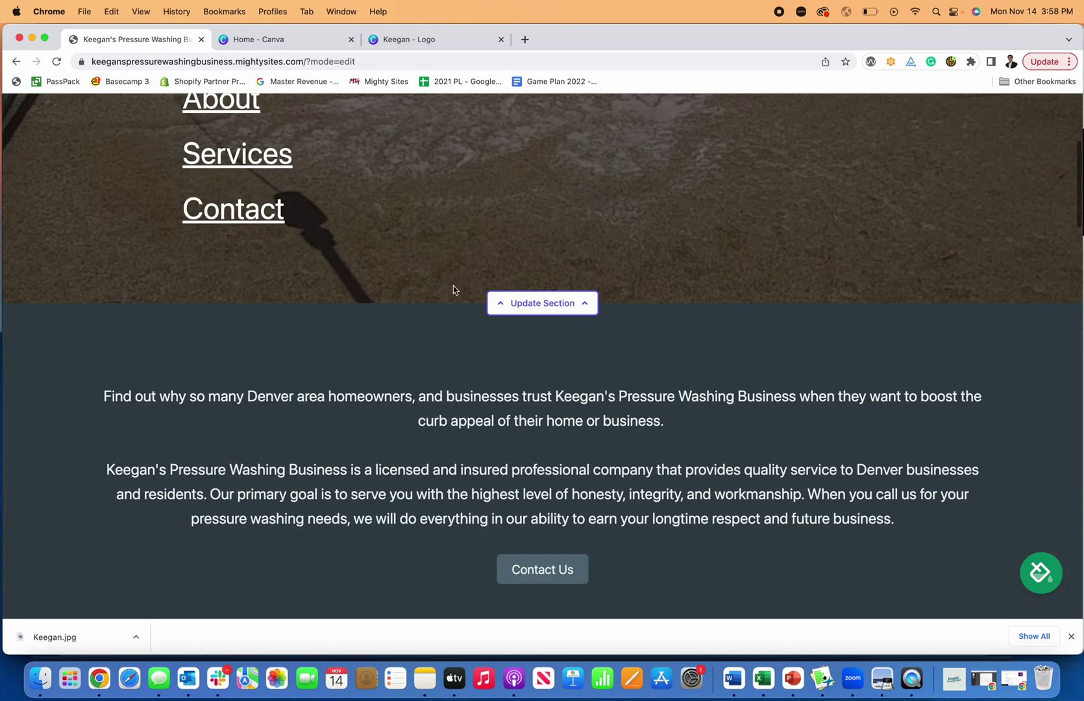
Inspect the menu section's settings and background image, then close it without changes
click(544, 302)
scroll(549, 389, down, 1)
click(278, 354)
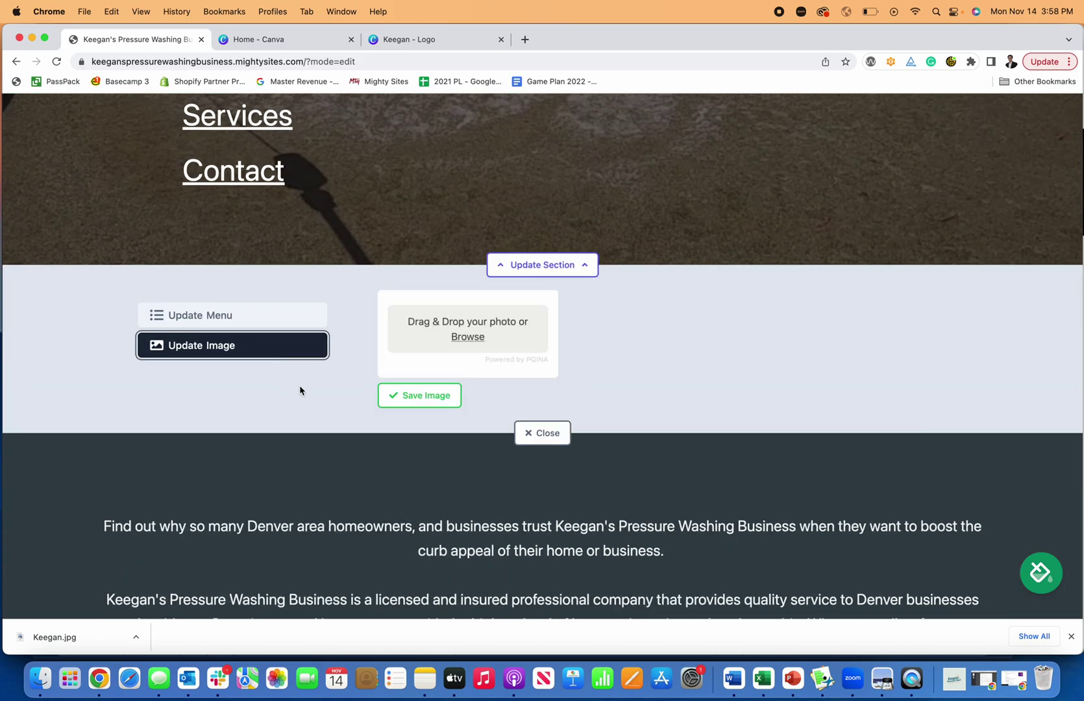
click(296, 323)
click(532, 487)
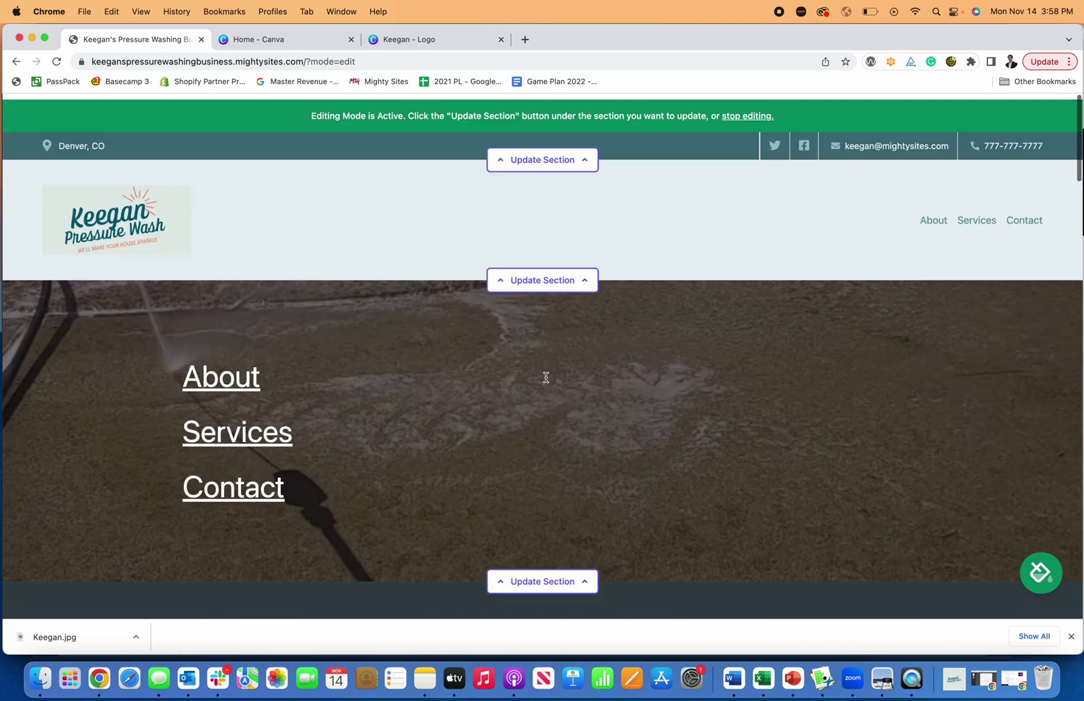
scroll(545, 383, down, 8)
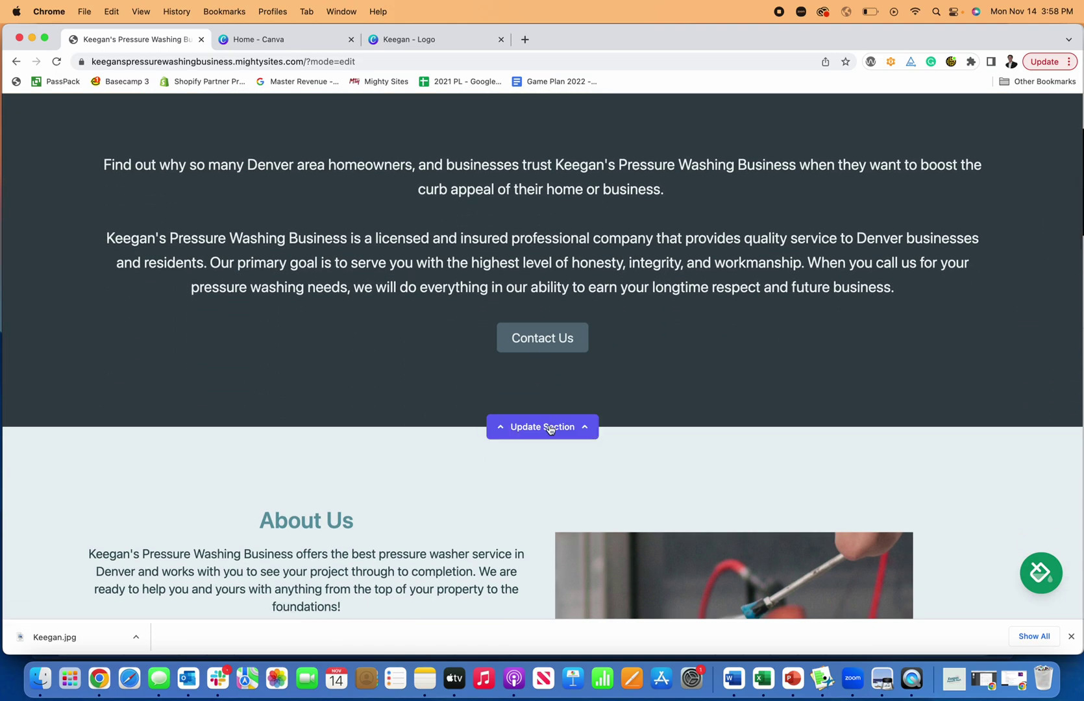
Link the intro section's Contact Us button to the Click to Call action and save
click(548, 427)
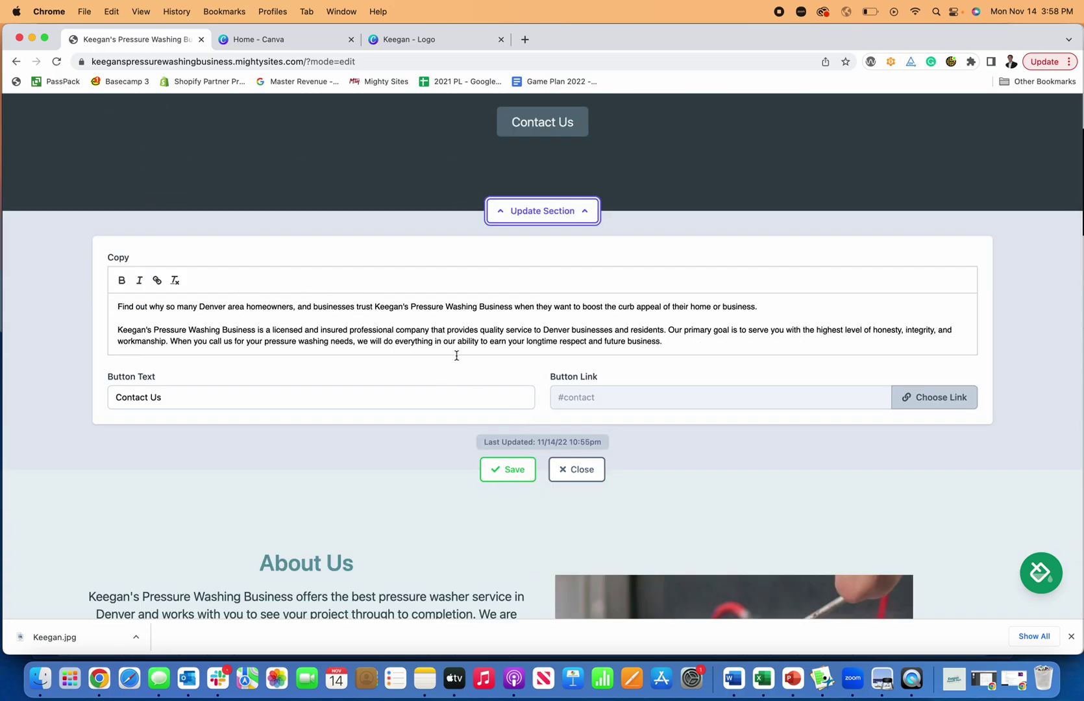
click(937, 404)
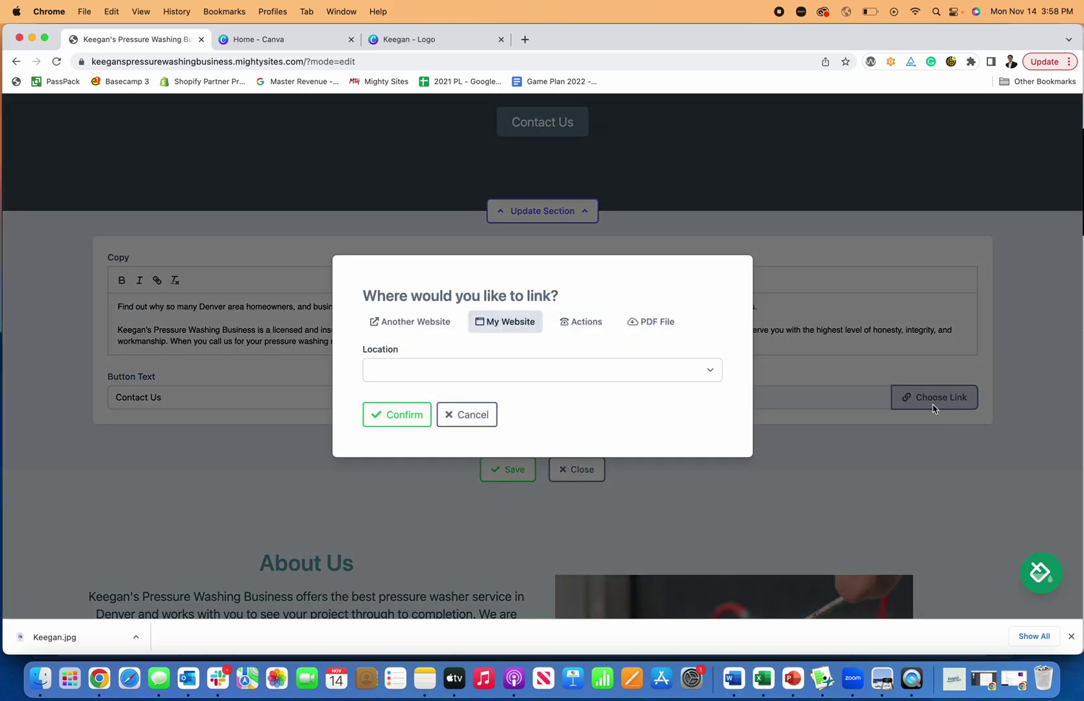
click(573, 319)
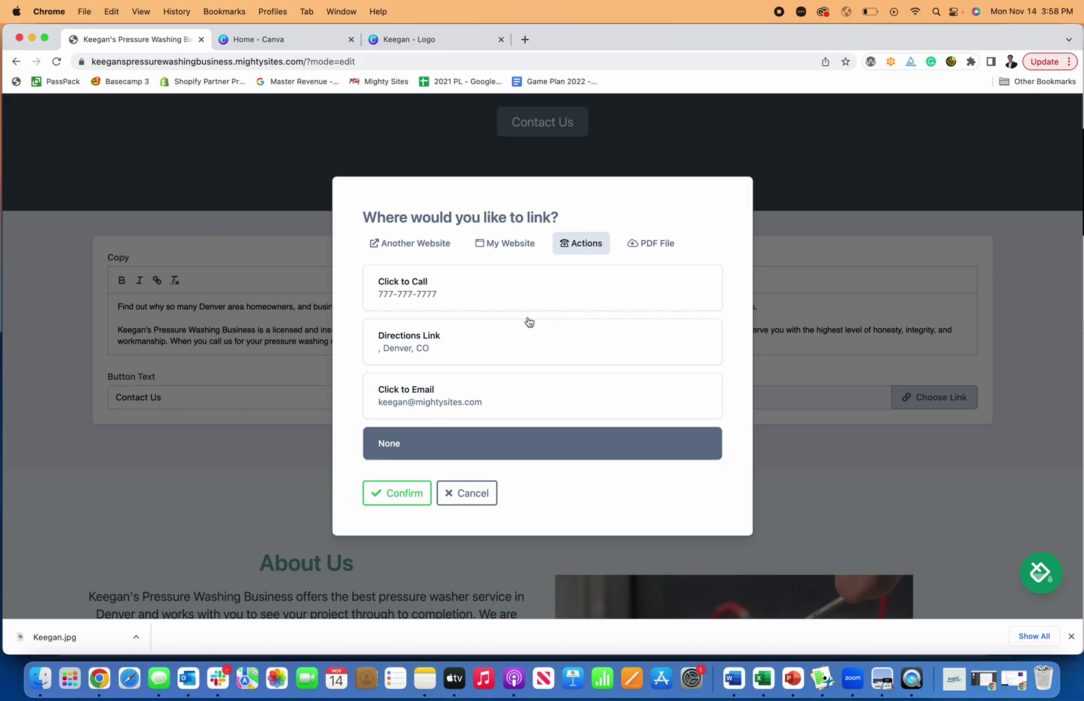
click(424, 284)
click(416, 506)
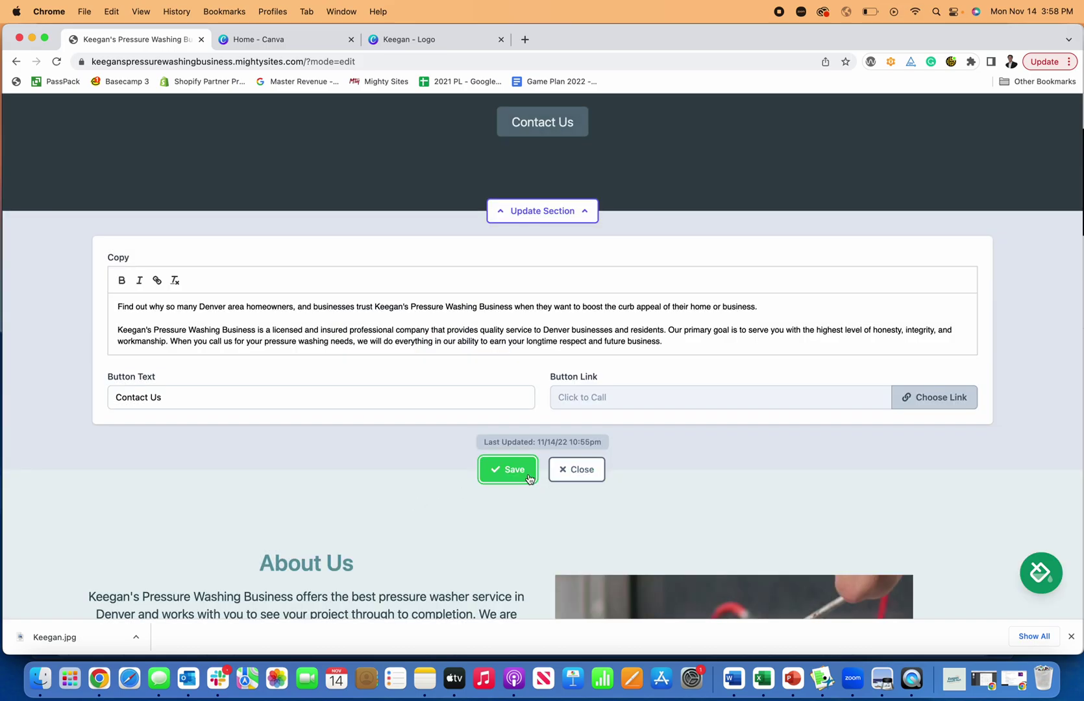
click(562, 477)
Dismiss the browser download notice and scroll down to the Get In Touch contact form
scroll(559, 394, down, 10)
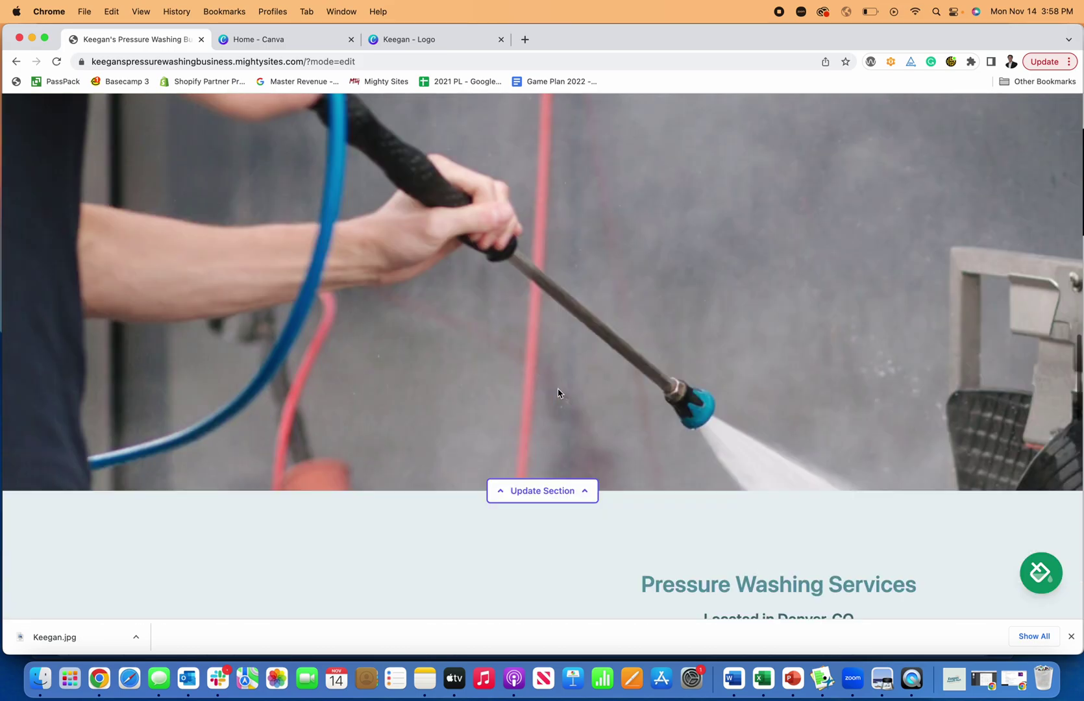
click(1071, 637)
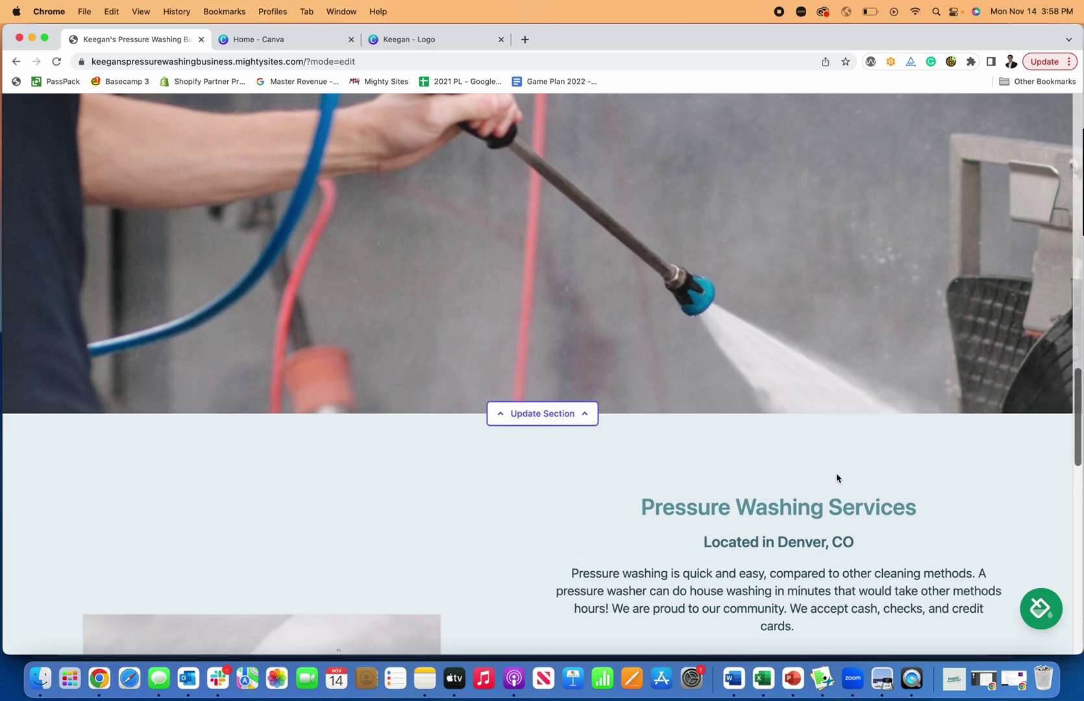
scroll(837, 474, down, 5)
scroll(847, 478, down, 8)
scroll(847, 479, up, 15)
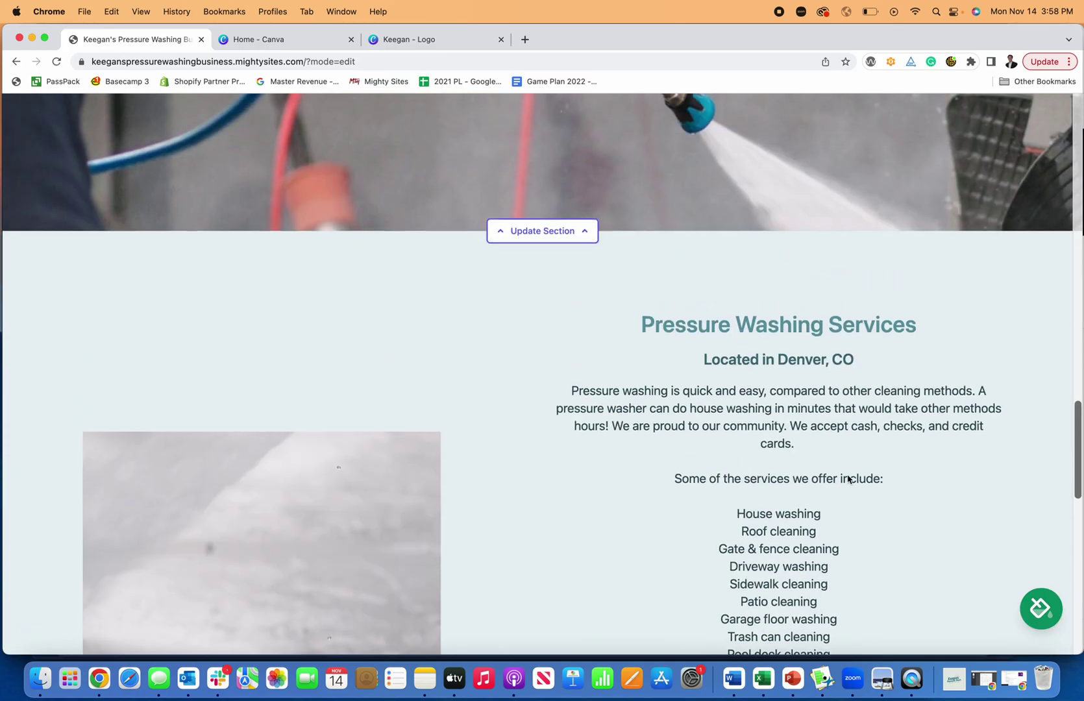
scroll(743, 477, up, 8)
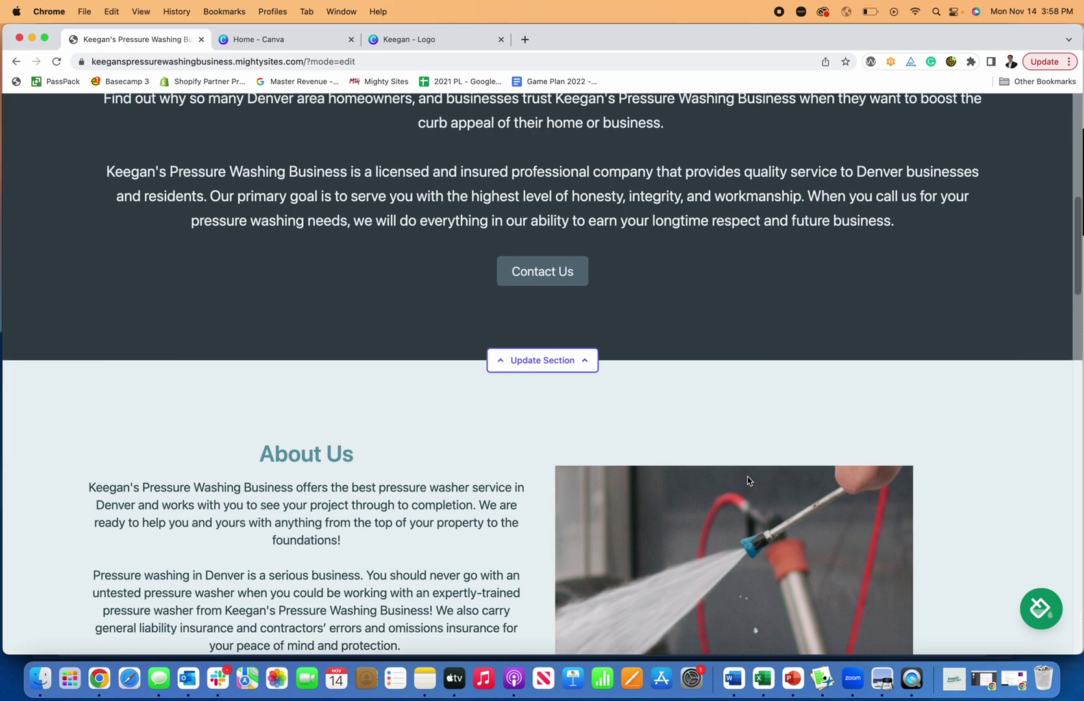
scroll(751, 481, down, 6)
scroll(751, 480, down, 15)
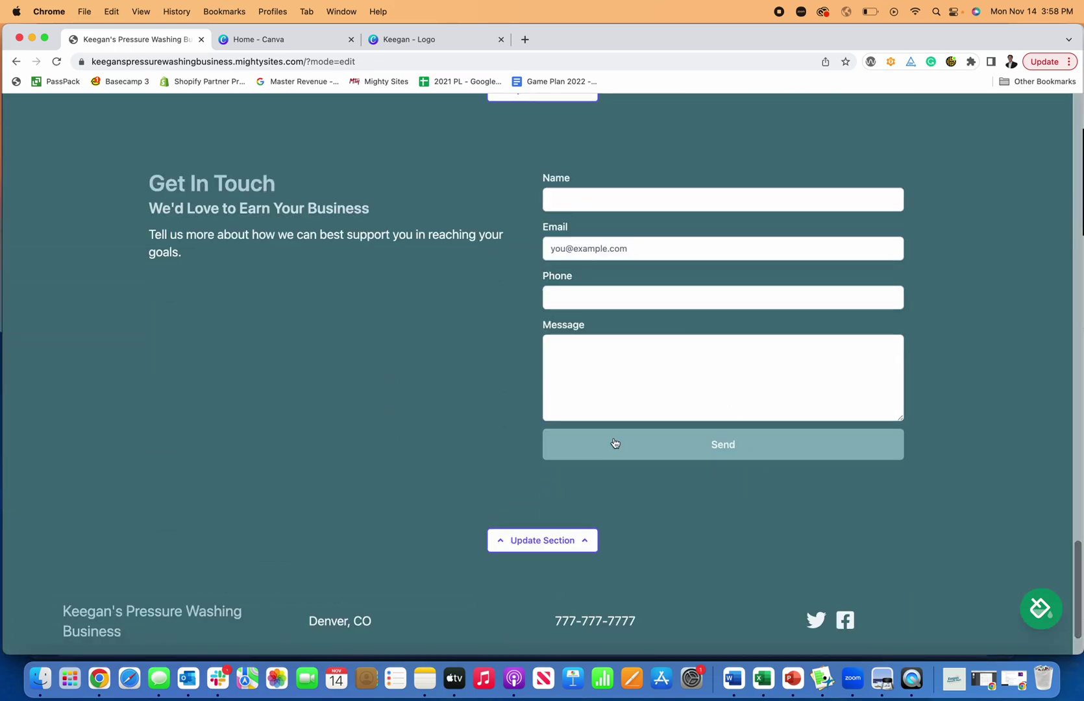
scroll(616, 444, up, 3)
scroll(636, 410, up, 15)
scroll(636, 414, down, 3)
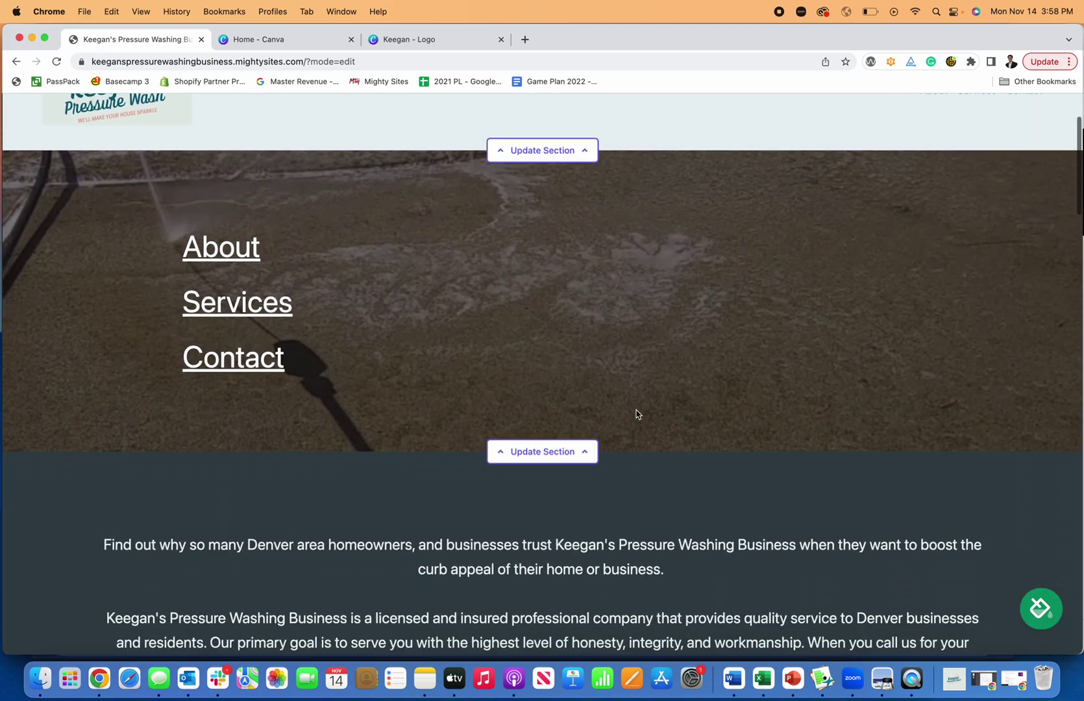
scroll(636, 414, down, 15)
scroll(636, 415, up, 5)
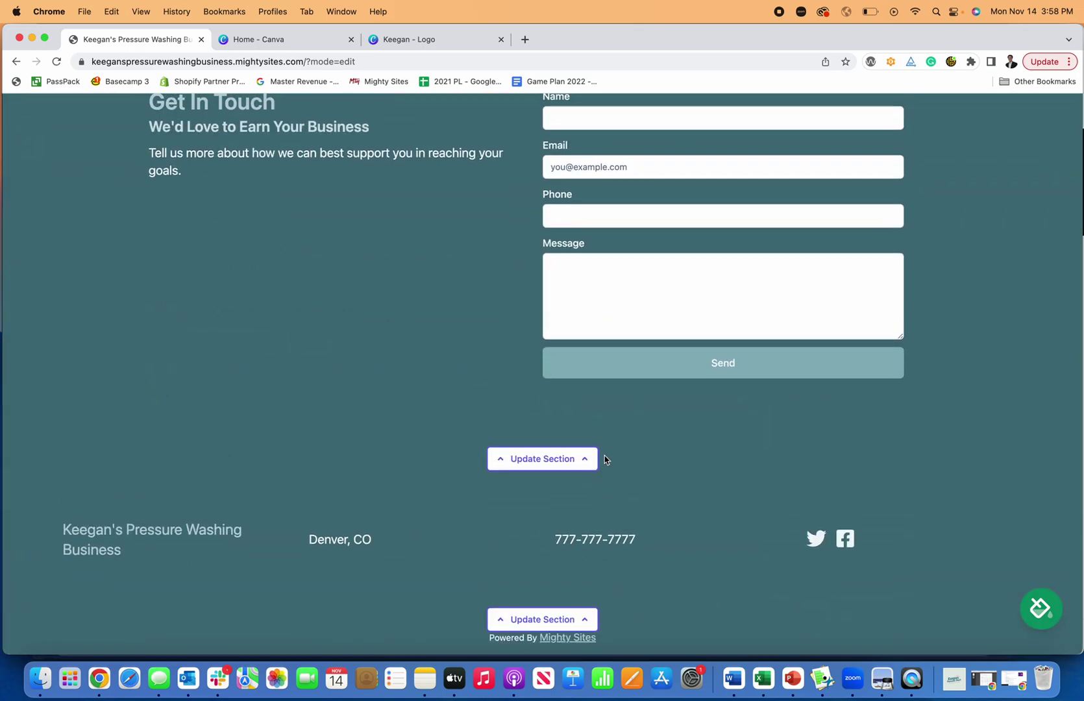
Fill the contact form with a test name and email, send it, and return to the top
click(598, 424)
scroll(597, 426, down, 2)
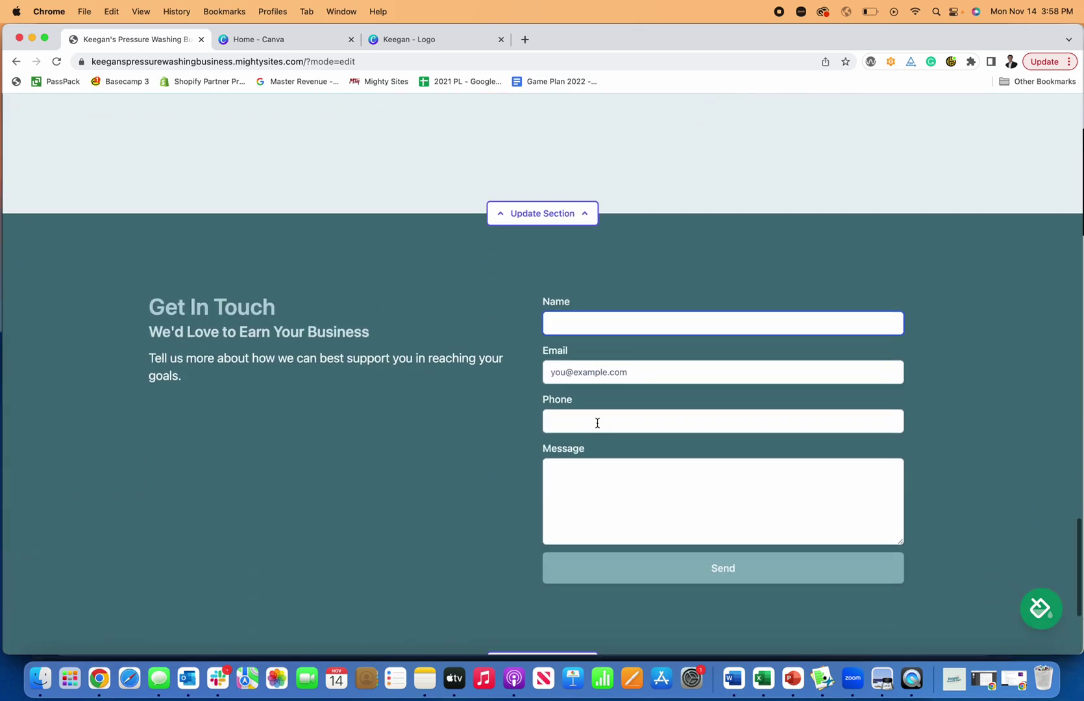
text(Keegan)
key(Tab)
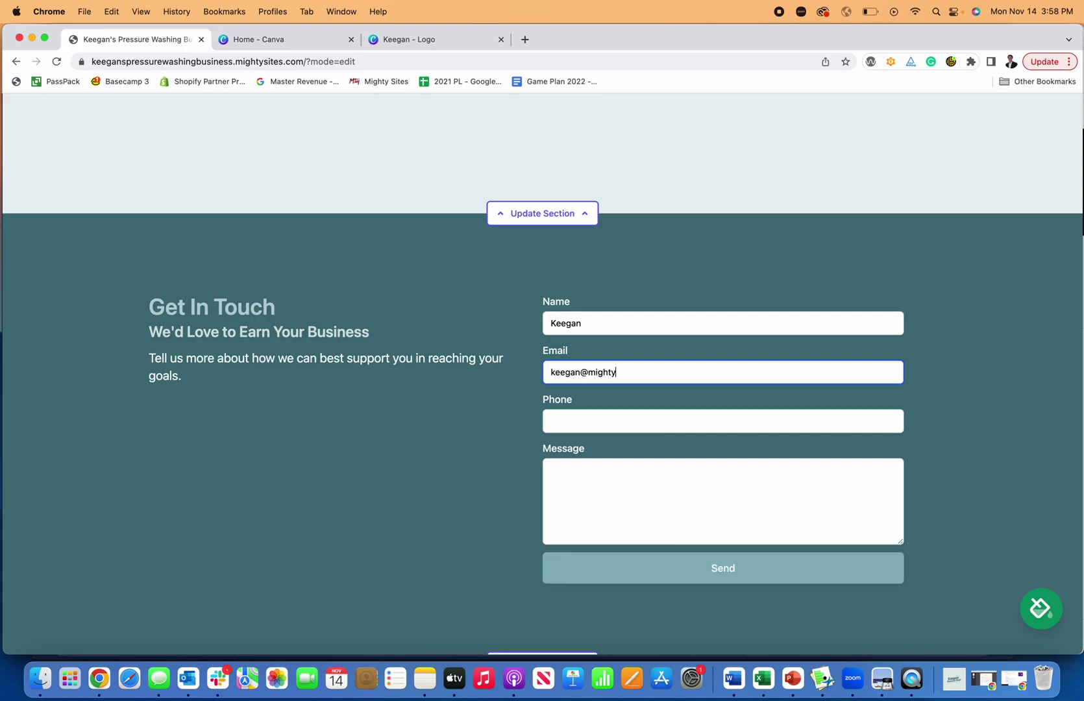
key(Tab)
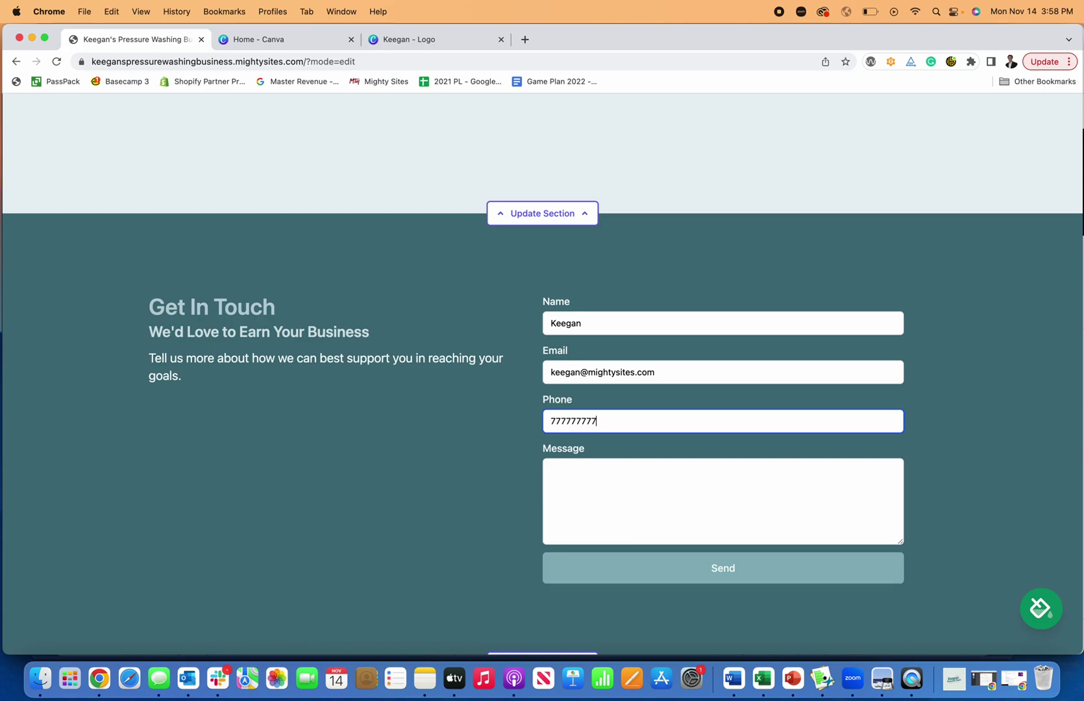
key(Tab)
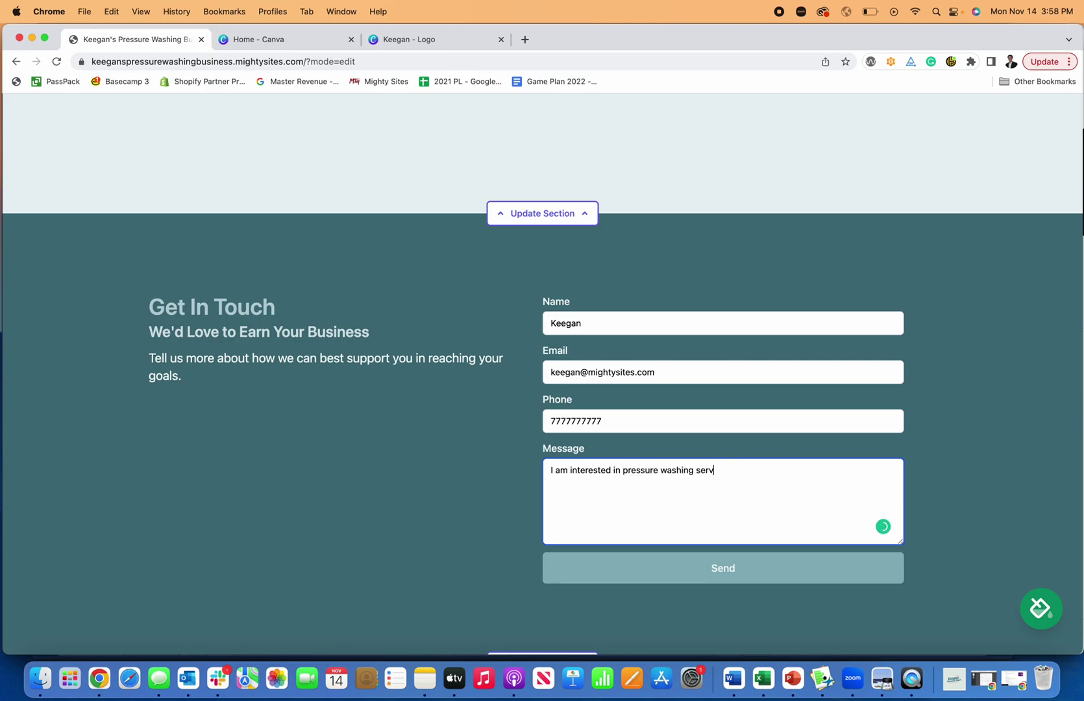
scroll(673, 472, down, 3)
click(717, 366)
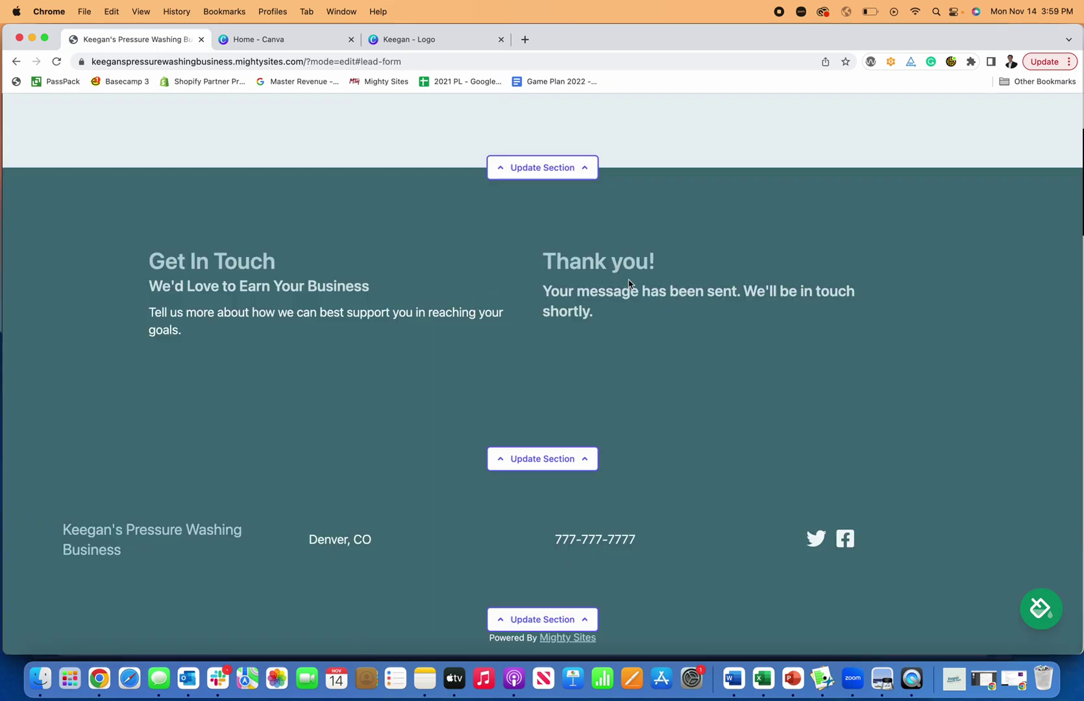
scroll(539, 314, up, 10)
scroll(540, 316, up, 10)
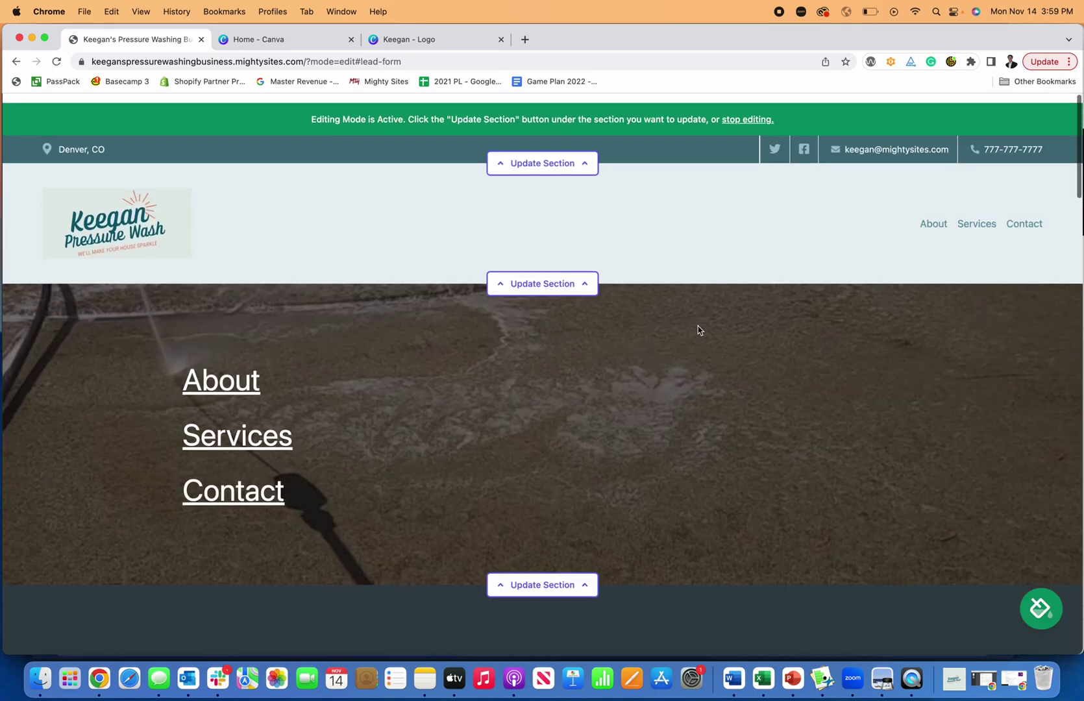
click(1042, 610)
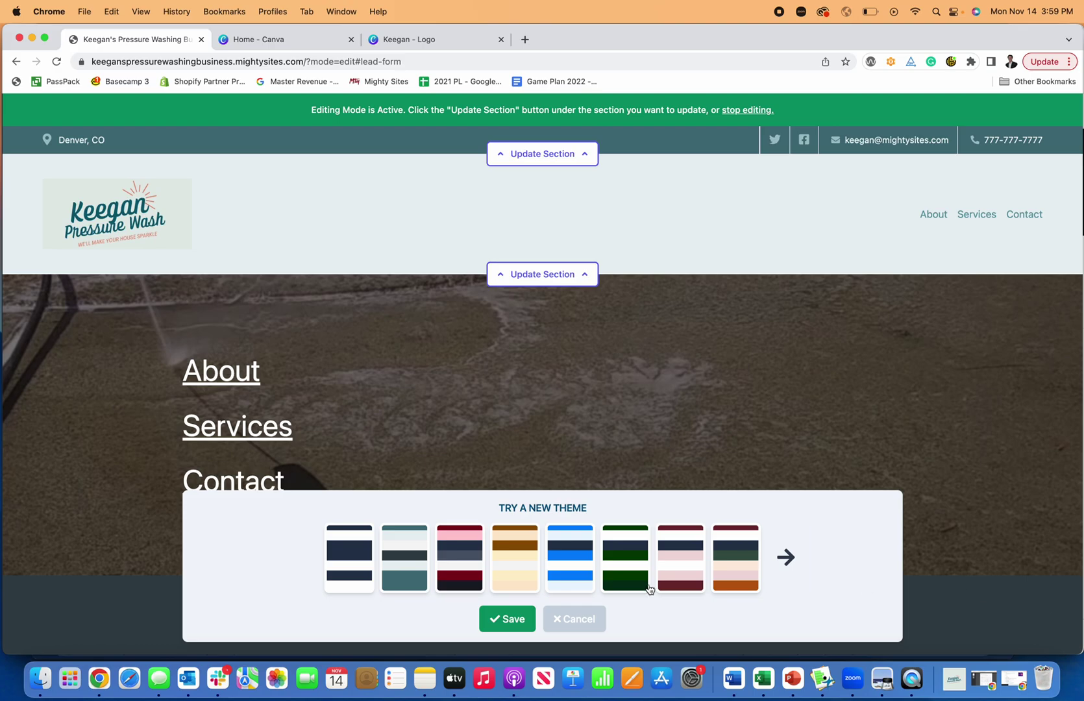
click(579, 573)
click(635, 547)
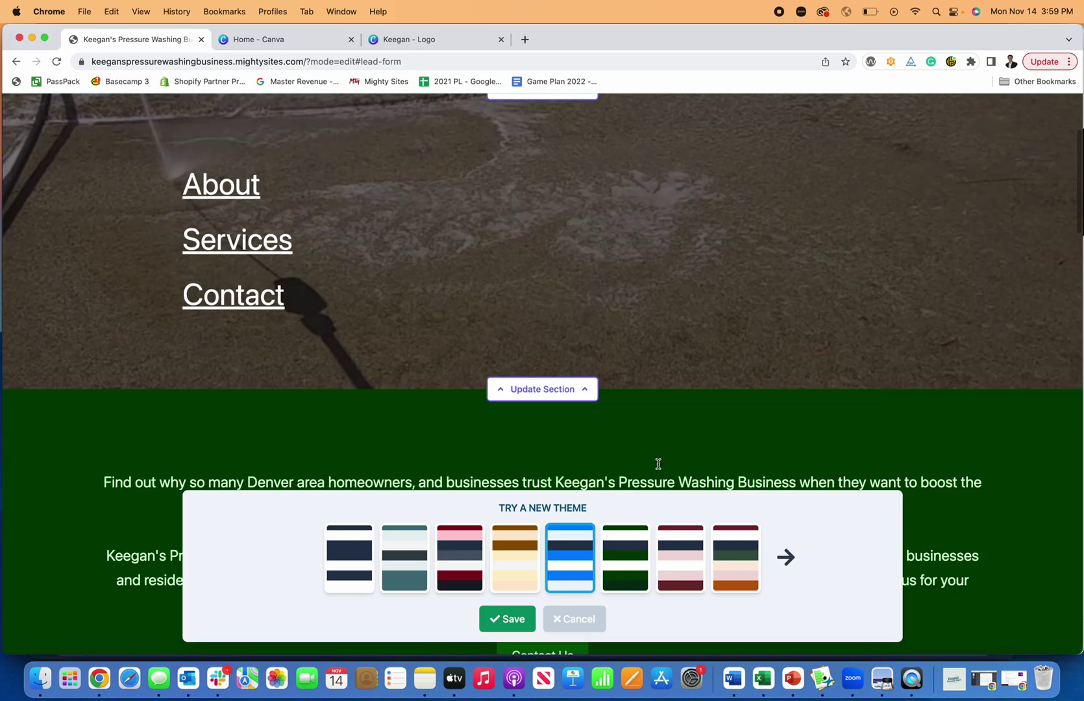
click(681, 557)
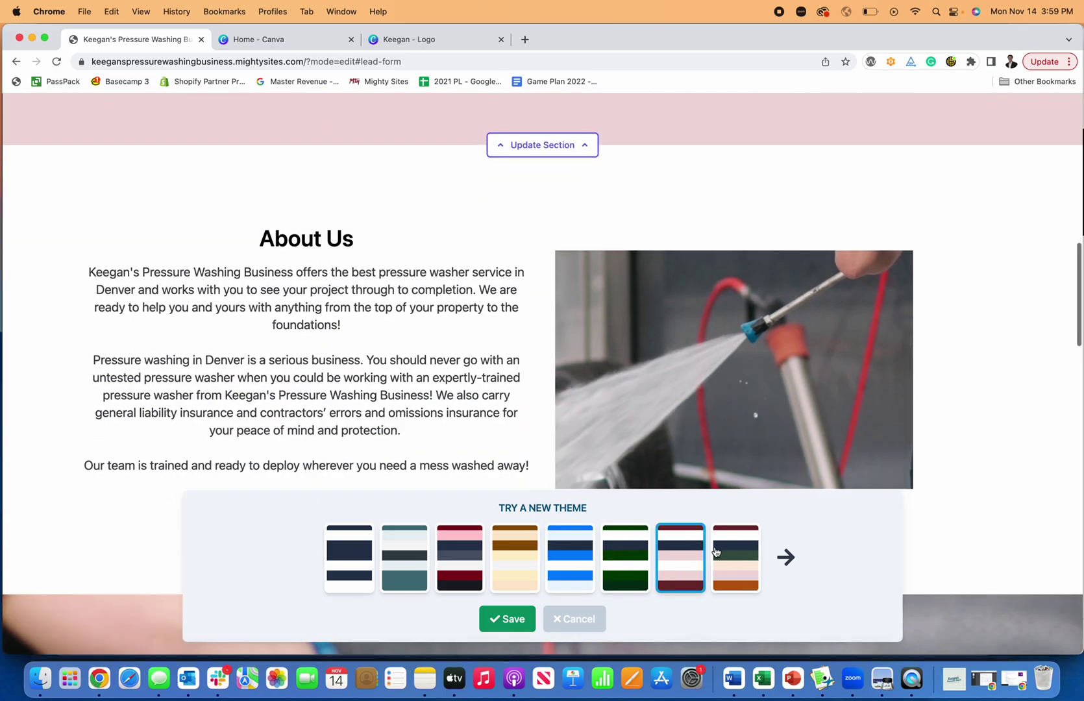
click(715, 552)
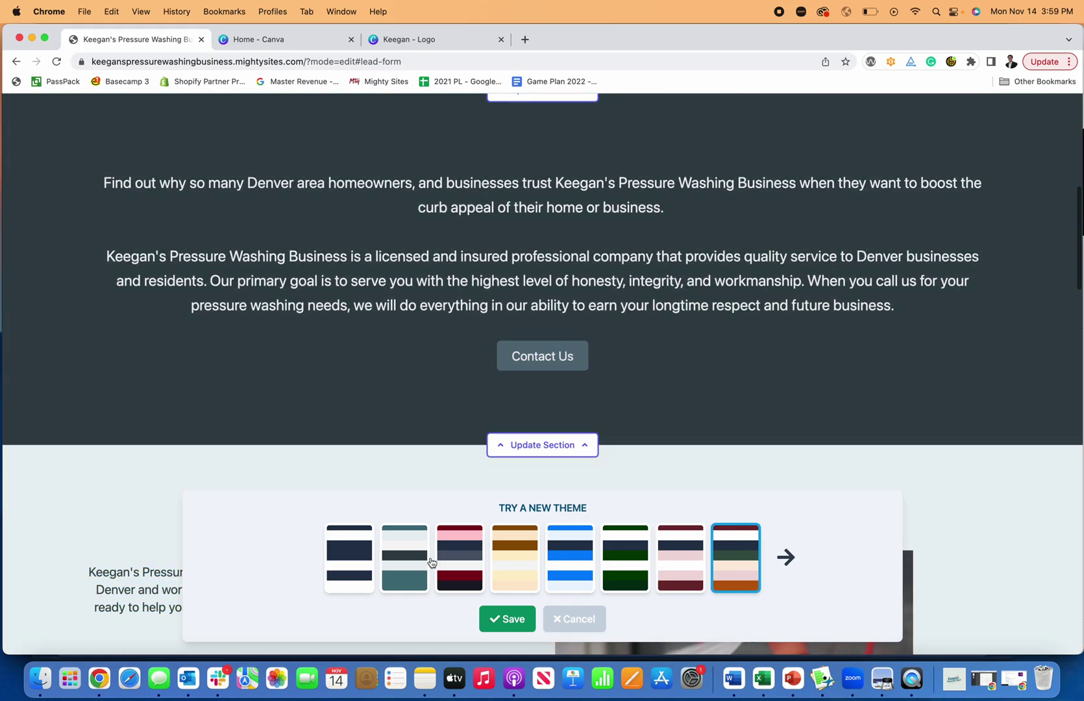
click(419, 562)
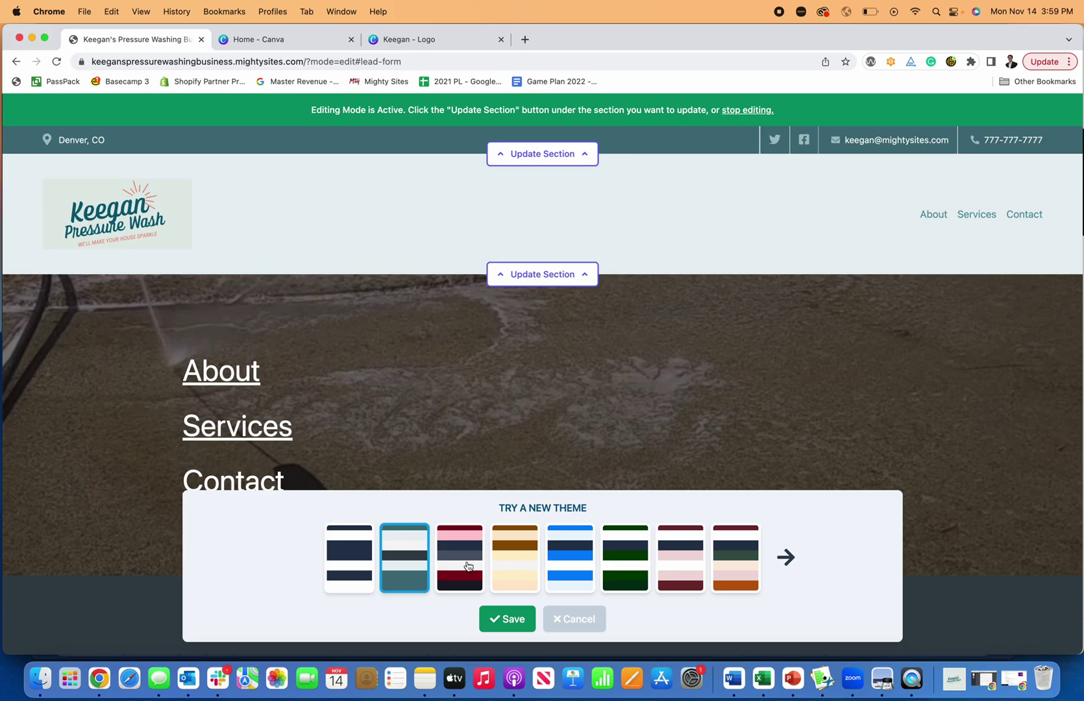
click(468, 566)
click(414, 567)
click(786, 557)
click(716, 551)
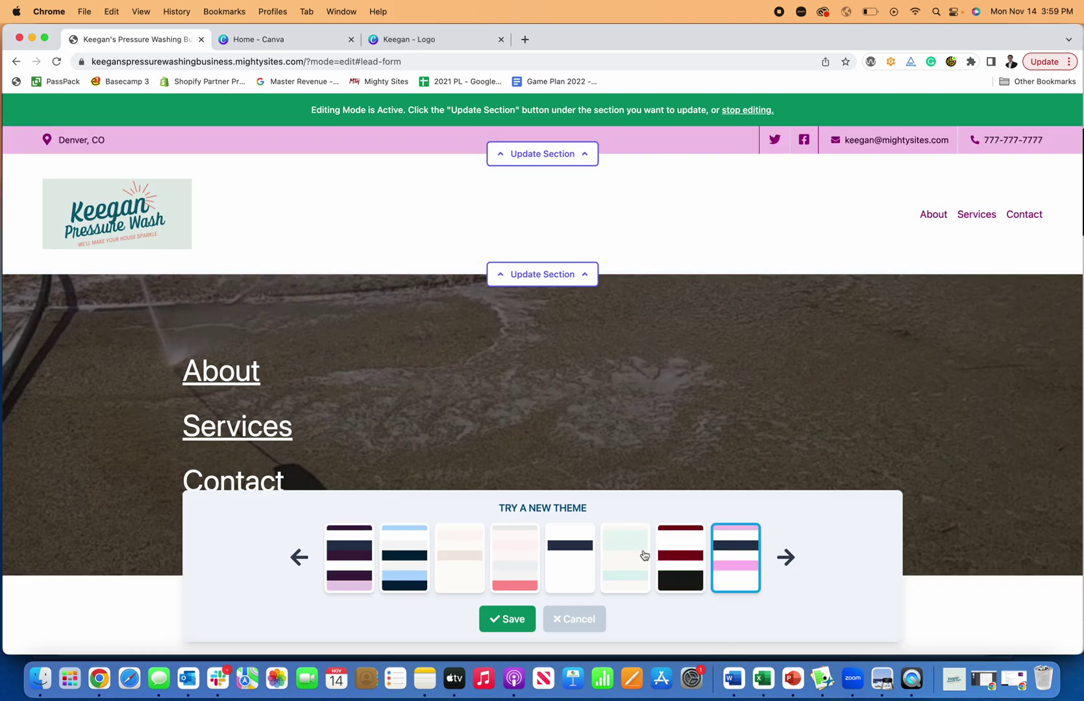
click(481, 545)
click(407, 547)
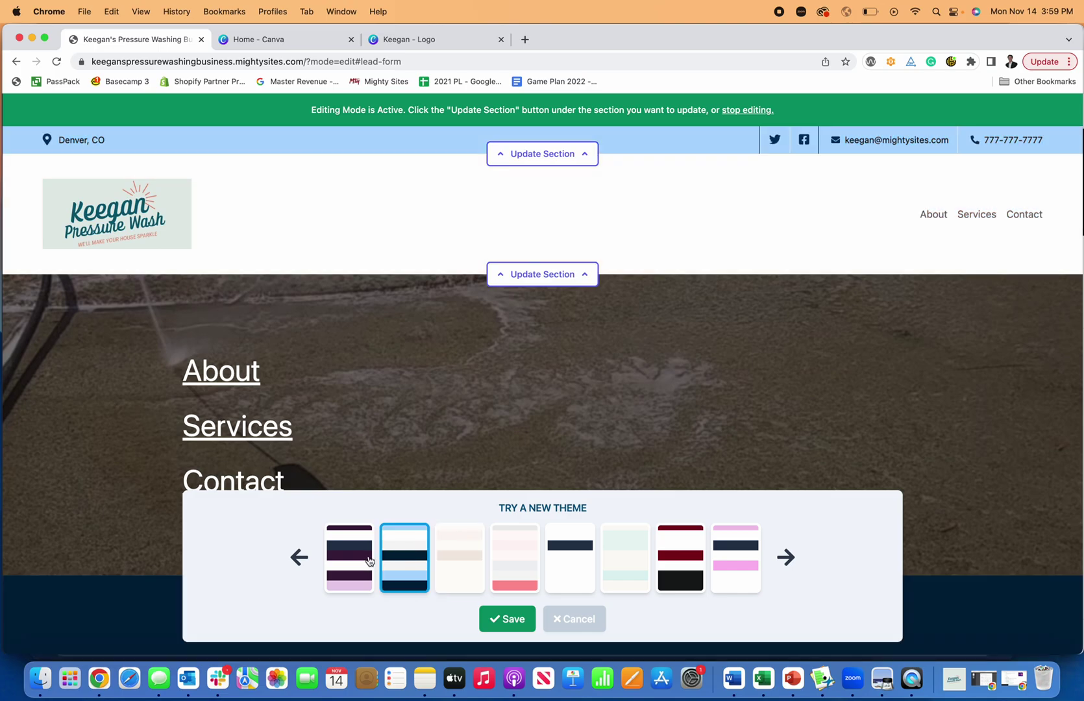
click(369, 560)
click(299, 556)
click(408, 564)
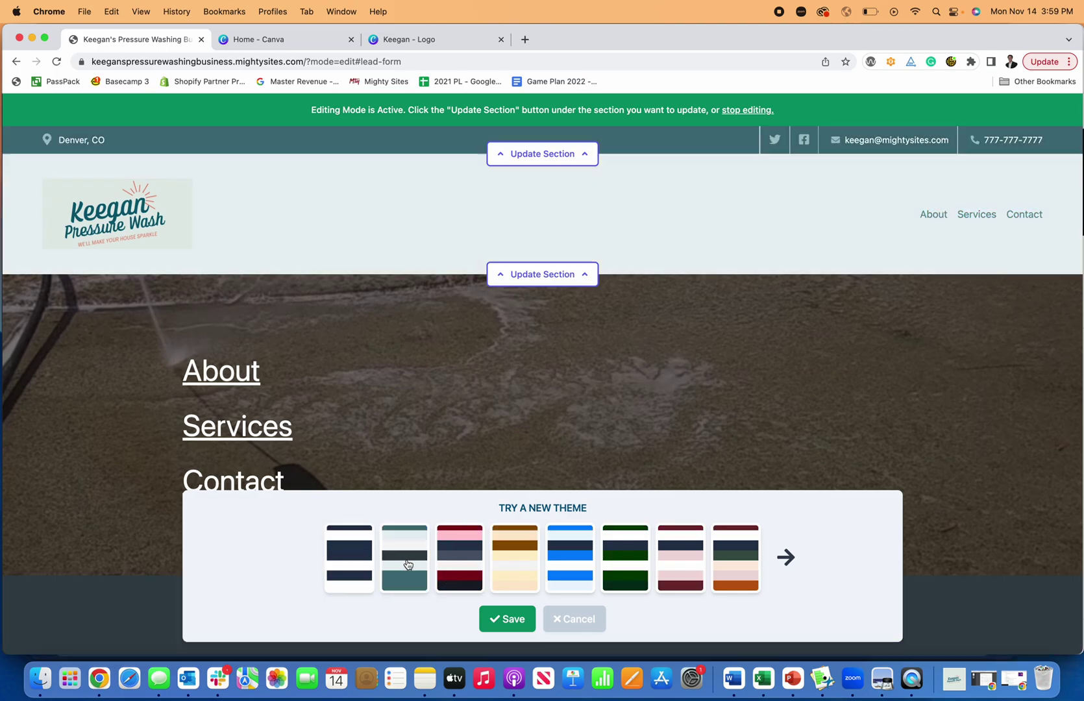
click(595, 625)
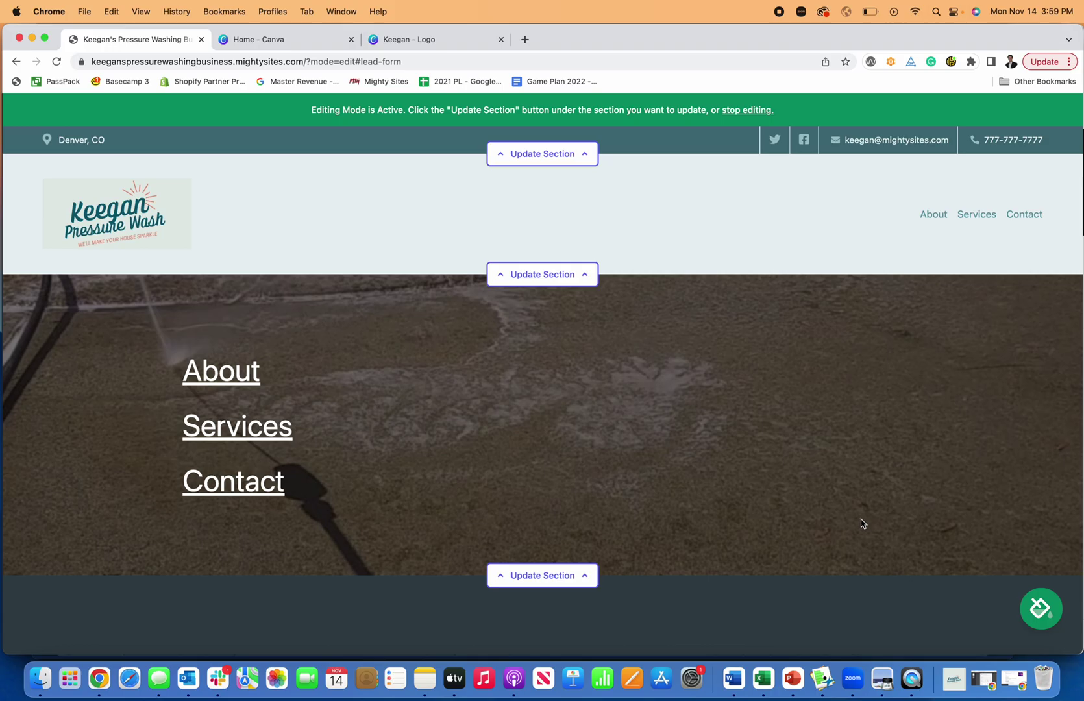
scroll(862, 523, down, 15)
Leave editing mode and open the test lead from the Site Dashboard's leads list
scroll(857, 531, up, 10)
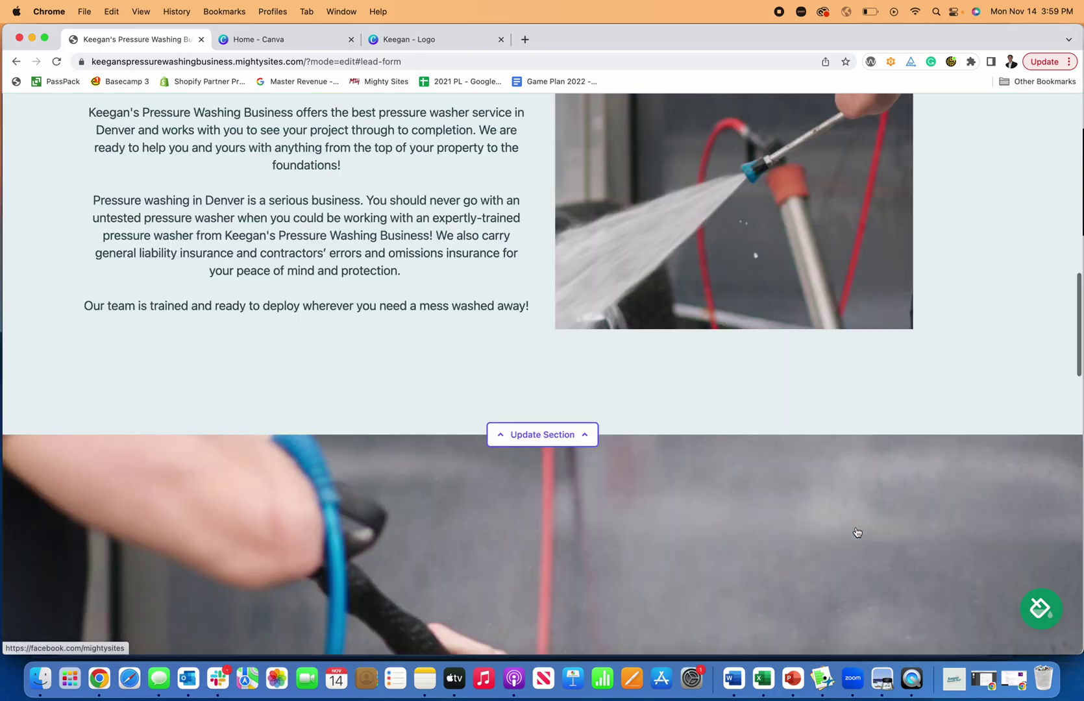
scroll(857, 531, up, 10)
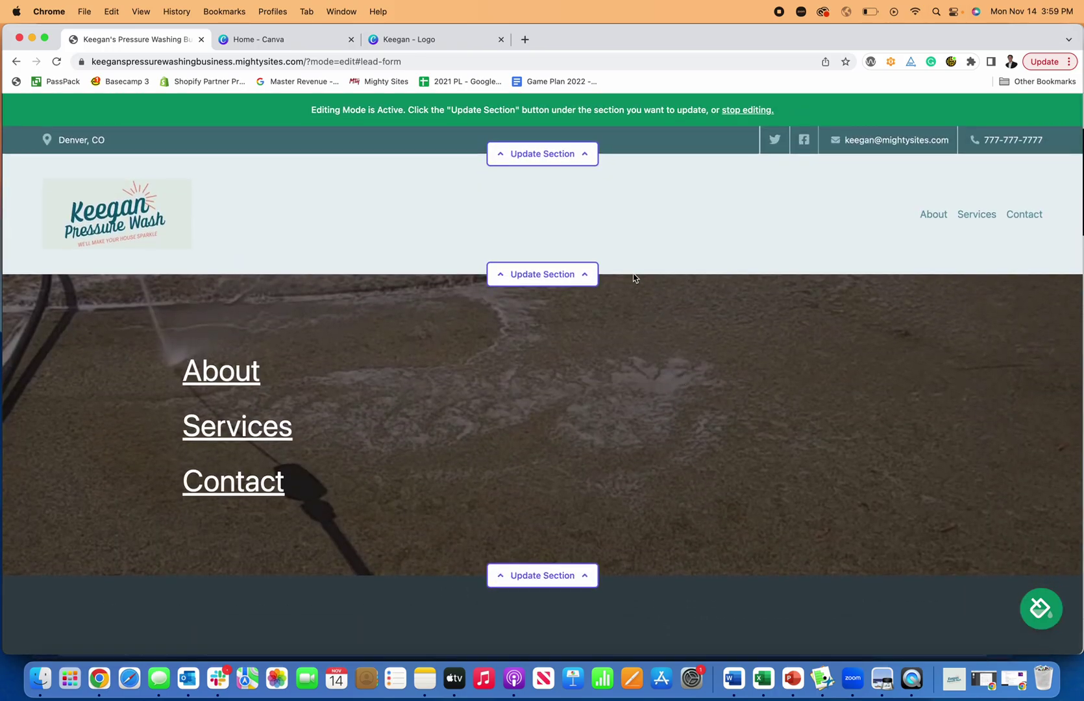
click(733, 112)
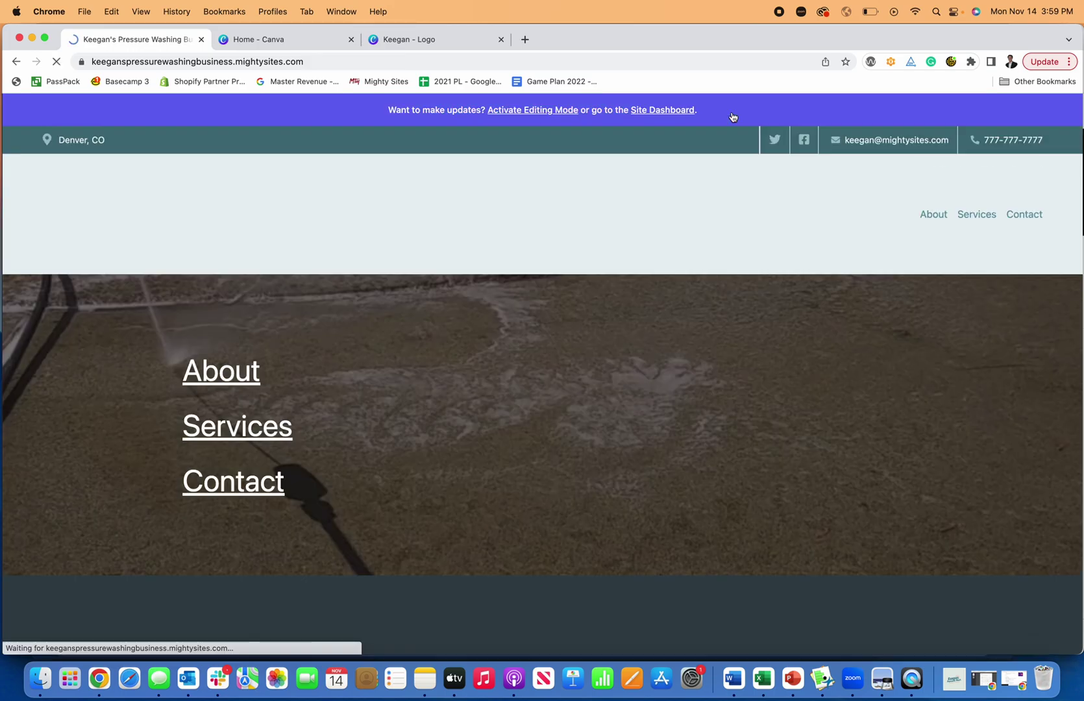
click(656, 119)
click(252, 548)
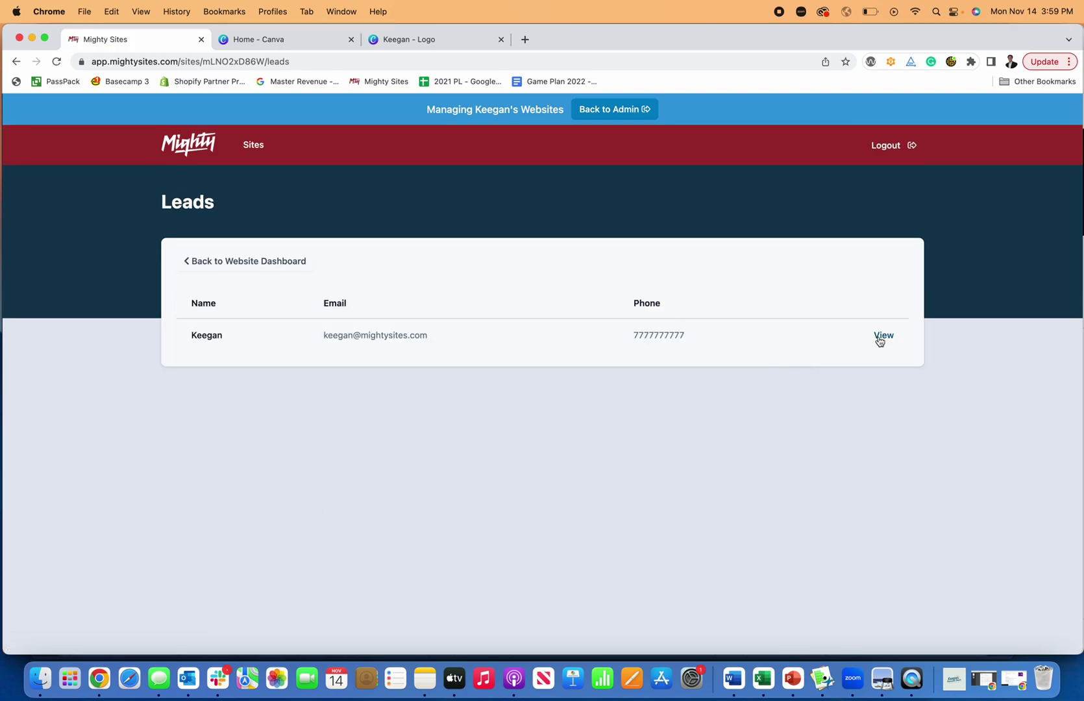
click(883, 336)
Return to the dashboard, dismiss the support chat, and reopen the website for editing
click(217, 261)
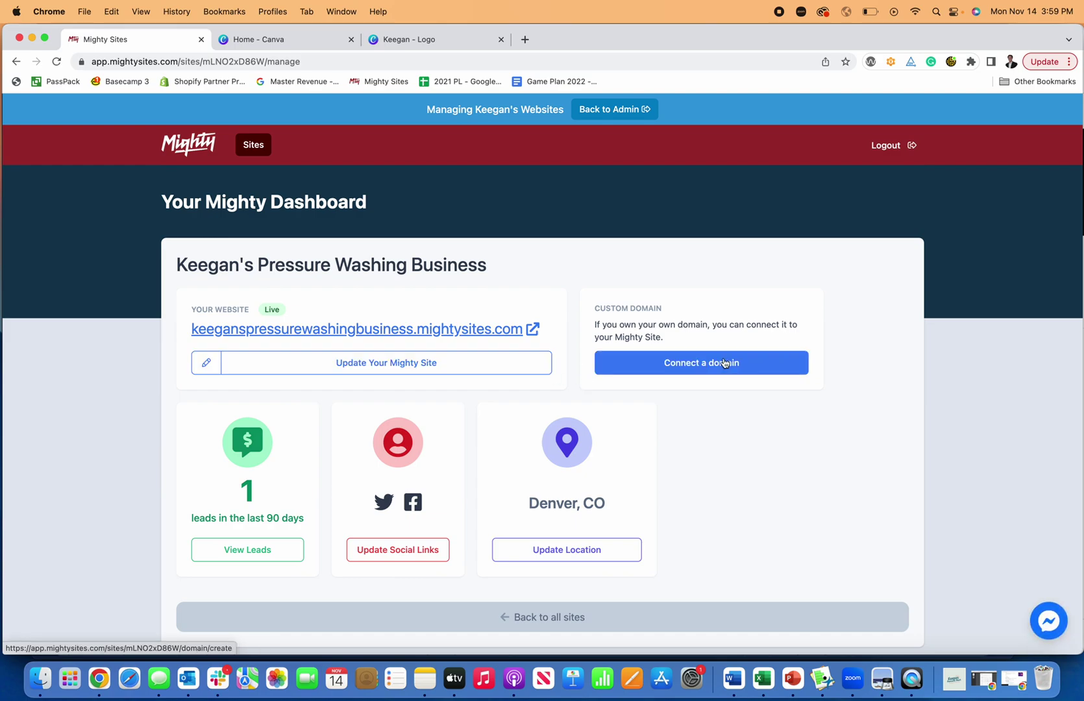
click(1043, 614)
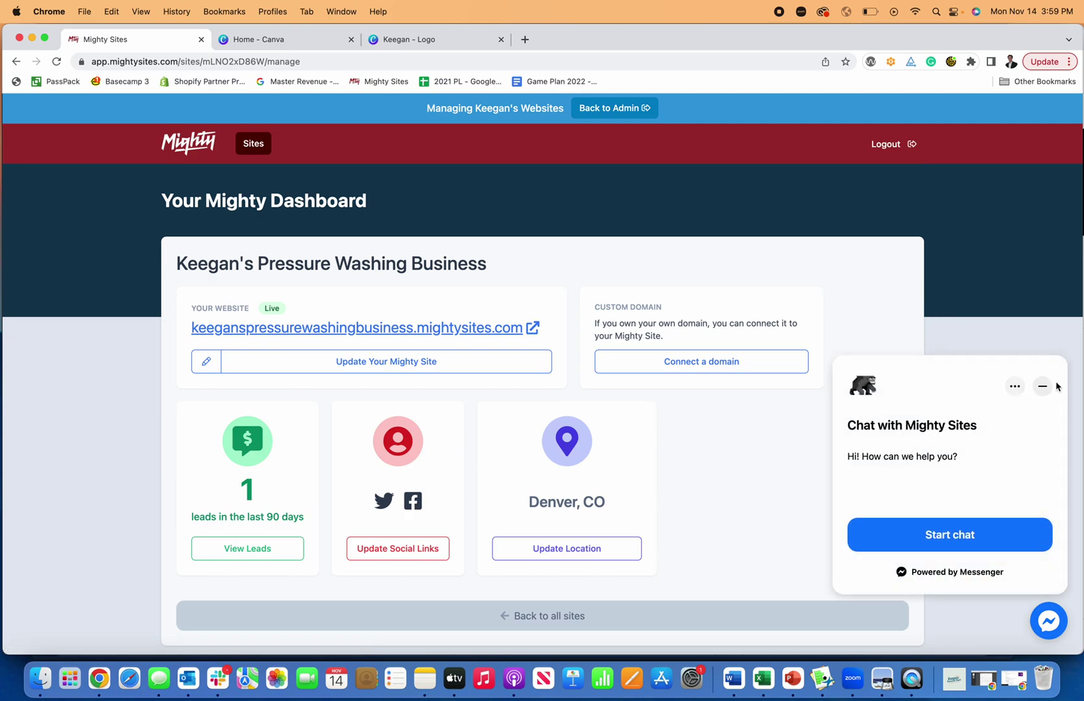
click(1043, 387)
click(438, 371)
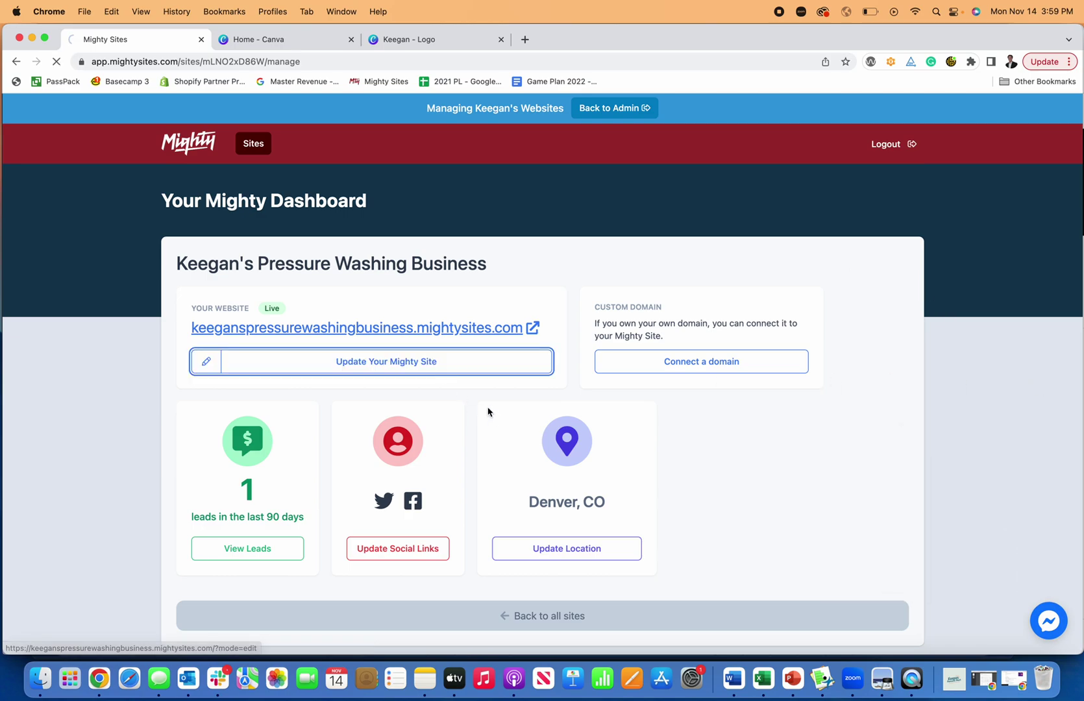
Scroll down to the contact form and back up to review the reopened pressure-washing site
scroll(533, 339, down, 15)
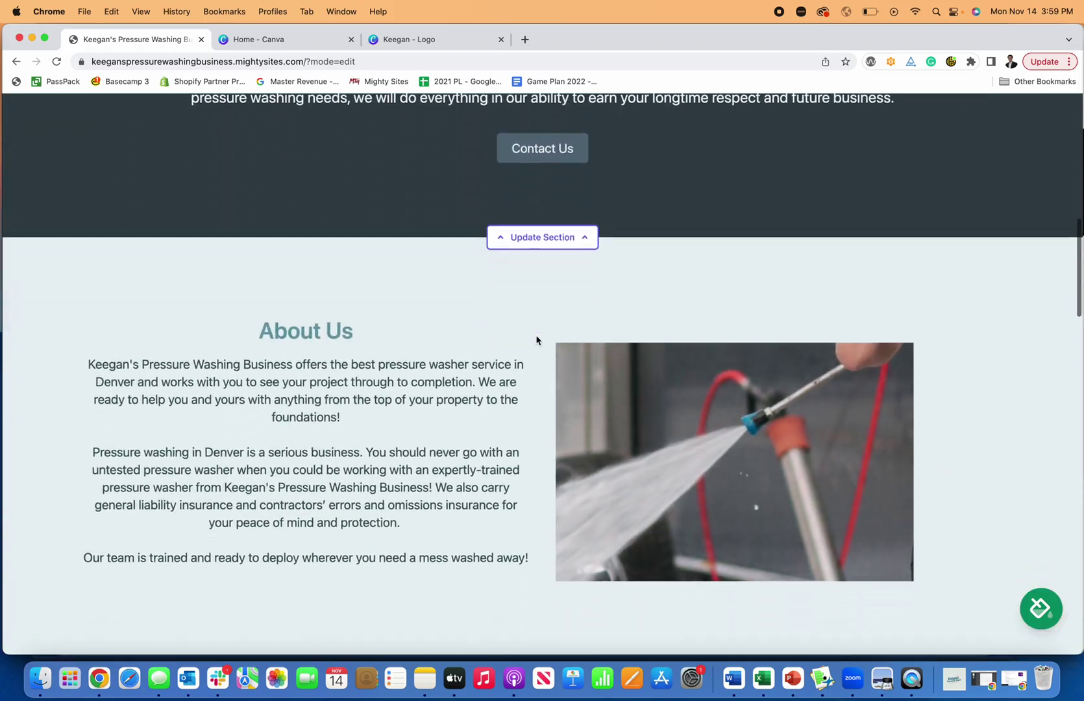
scroll(536, 339, down, 20)
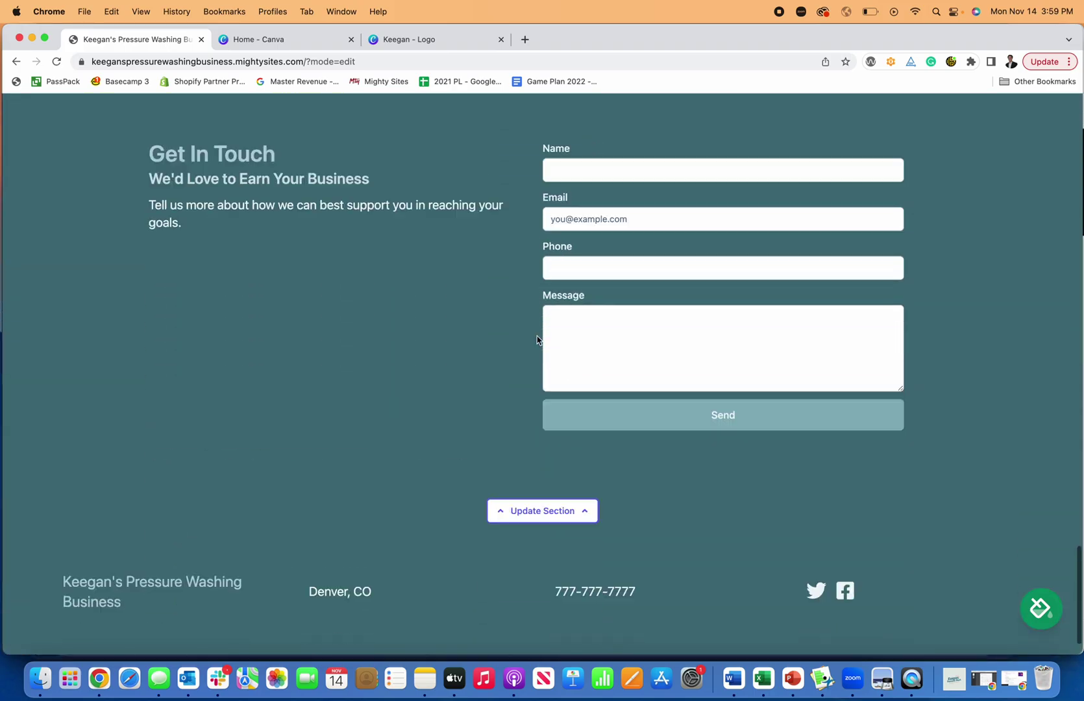
scroll(536, 338, up, 20)
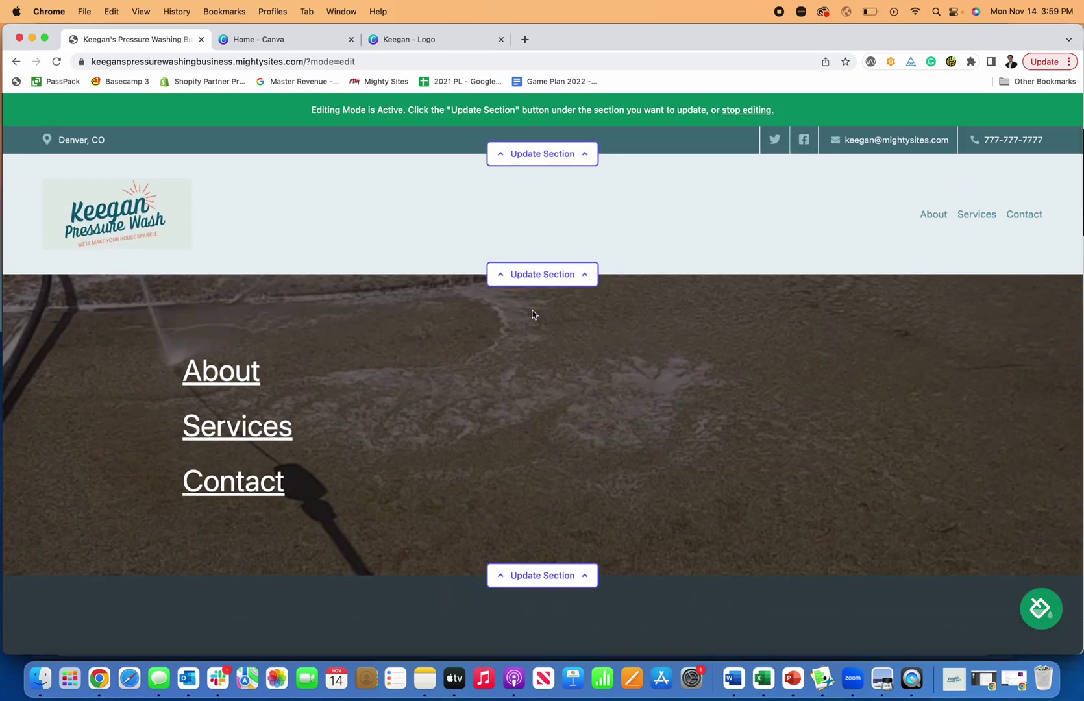